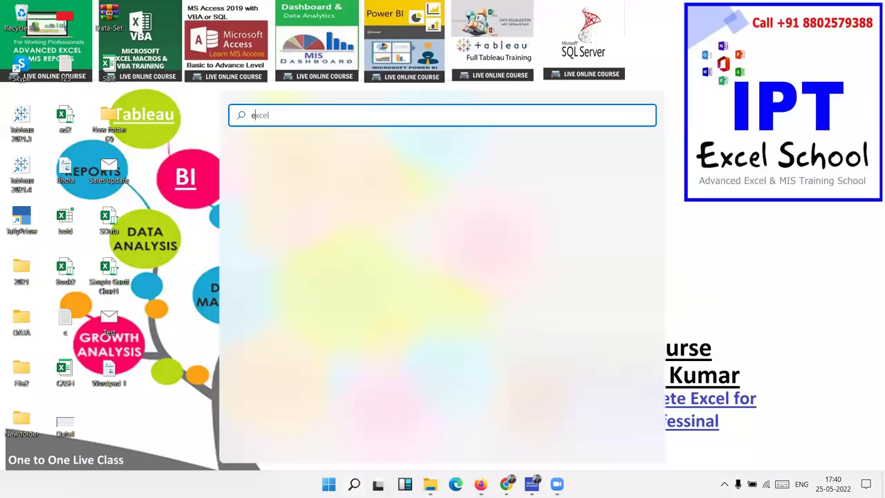
- Launch Excel from search and start a new blank workbook
type("ce")
left_click(554, 214)
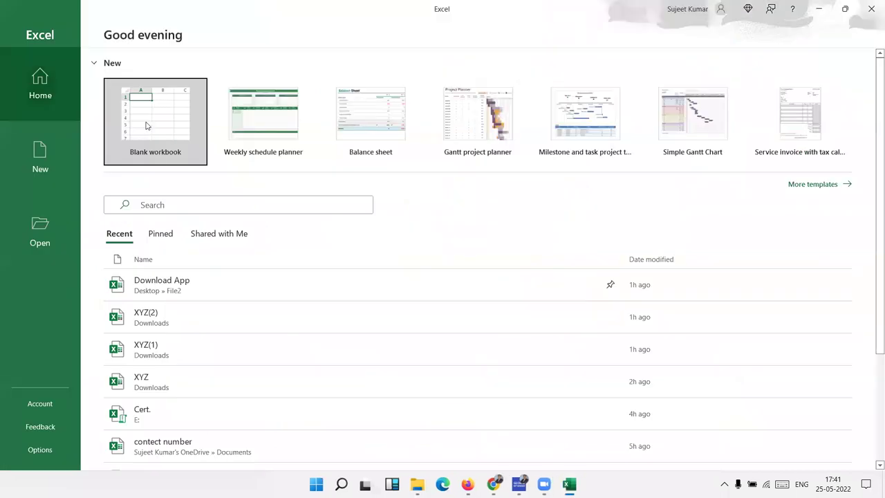
left_click(150, 118)
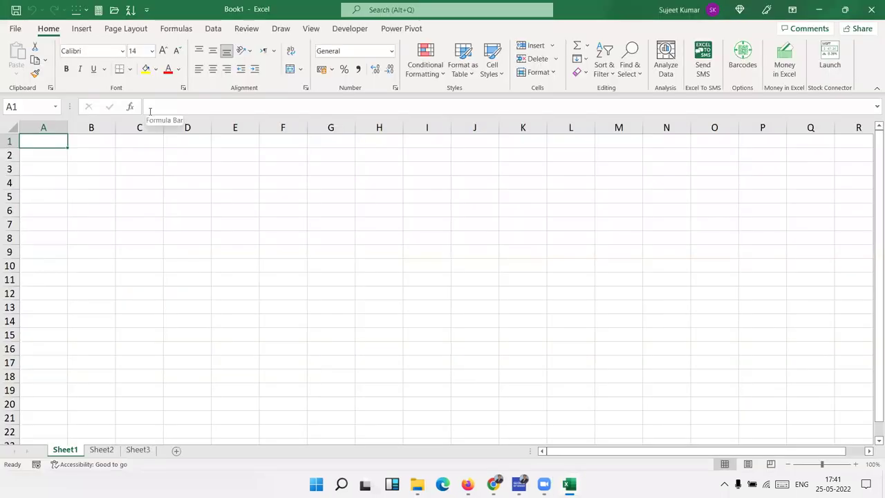
- Add an empty Module1 in the Visual Basic editor, then return to the worksheet
left_click(350, 28)
left_click(13, 65)
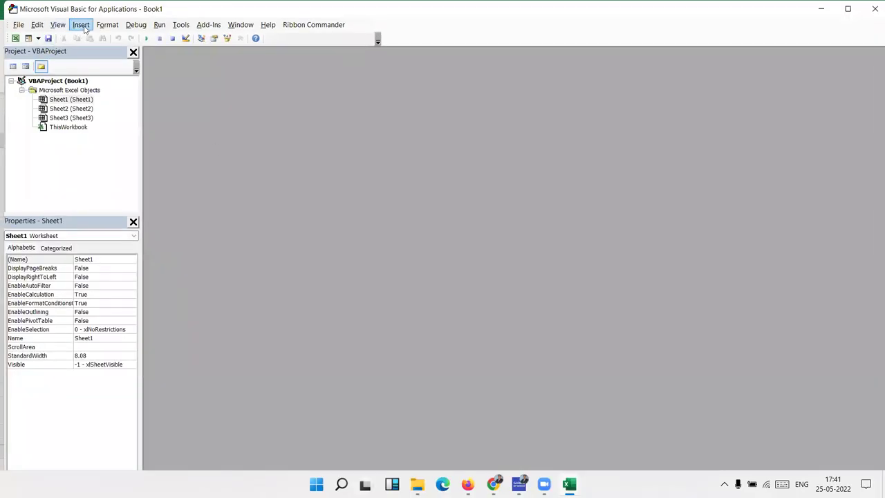
left_click(80, 25)
left_click(96, 62)
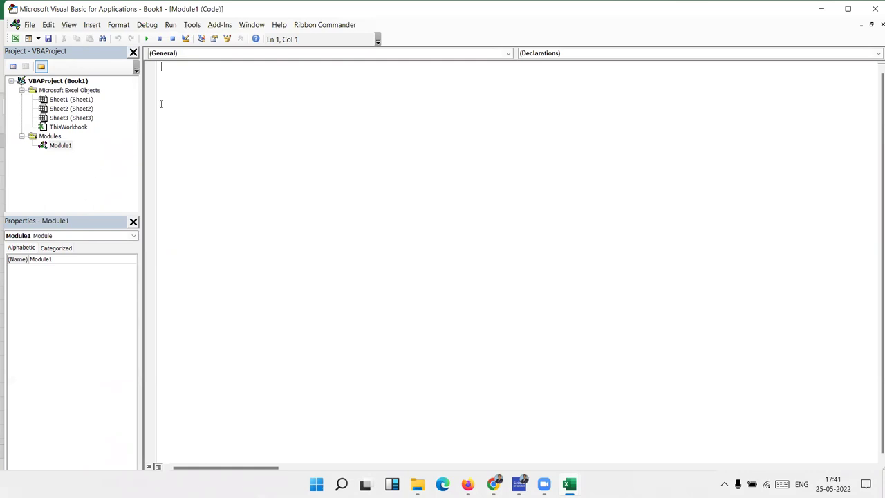
key("alt+F11")
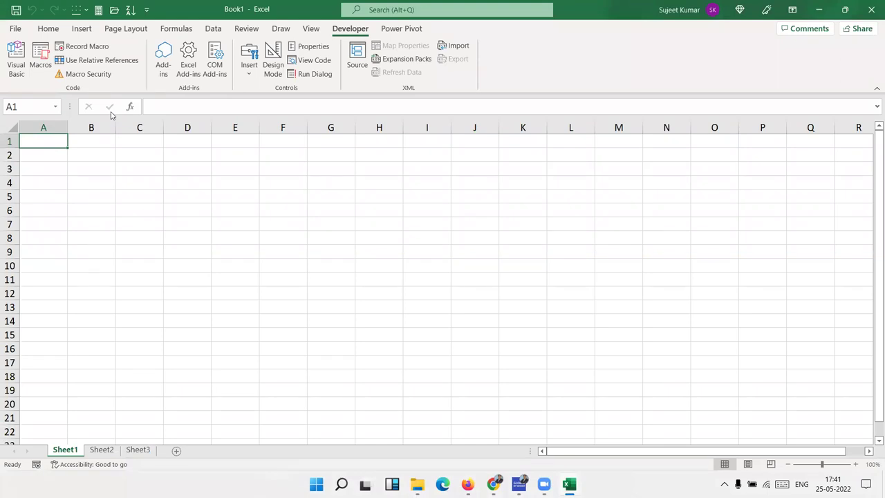
- Enter the header Sales in A1 with values 85, 36, 63, 25, 36 and more below it
type("Sales")
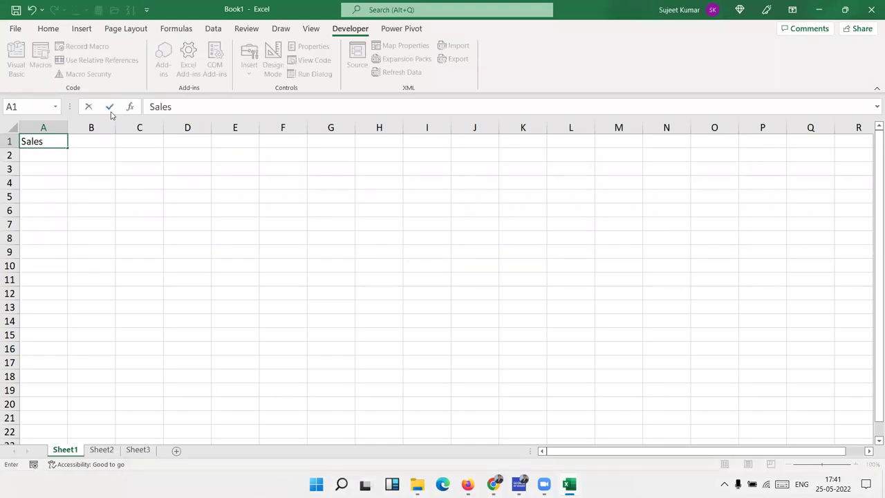
key("Return")
type("85")
key("Return")
type("36")
key("Return")
type("63")
key("Return")
type("25")
key("Return")
type("36")
key("Return")
key("Return")
type("36")
key("Return")
type("63")
key("Return")
type("36")
- Add the header Inc in B1 and the note 'Sales >50 then INC=500' in C3
key("Return")
key("ctrl+Home")
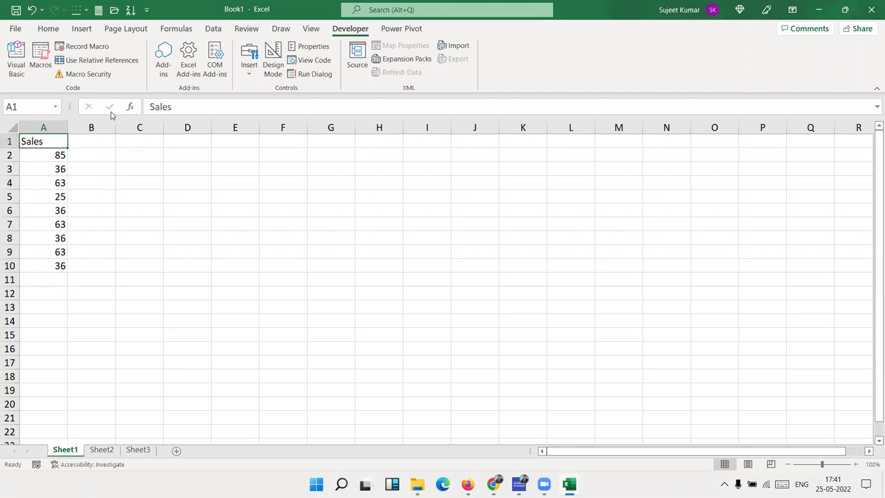
key("Right")
type("Inc")
key("Return")
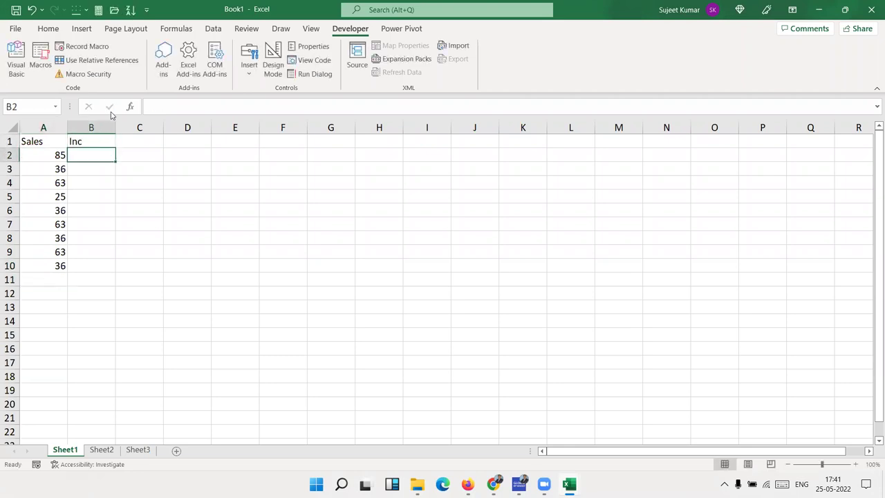
key("Right")
key("Down")
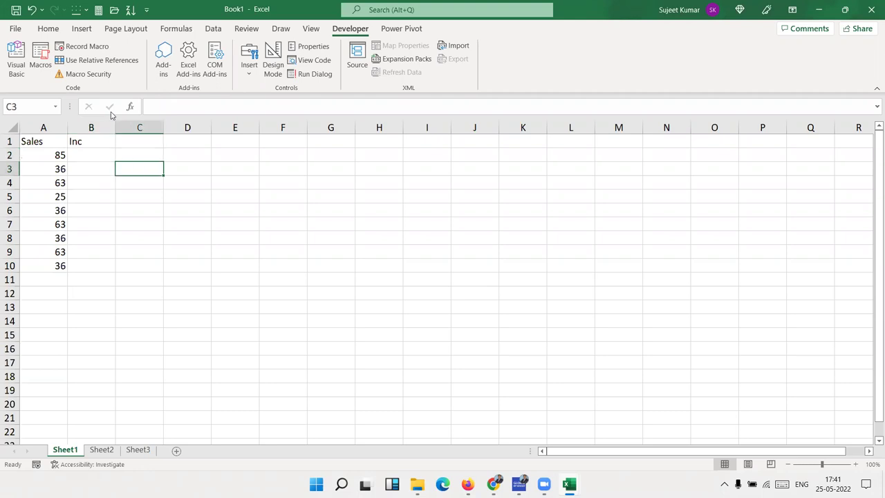
type("Sales >50 then INC=5")
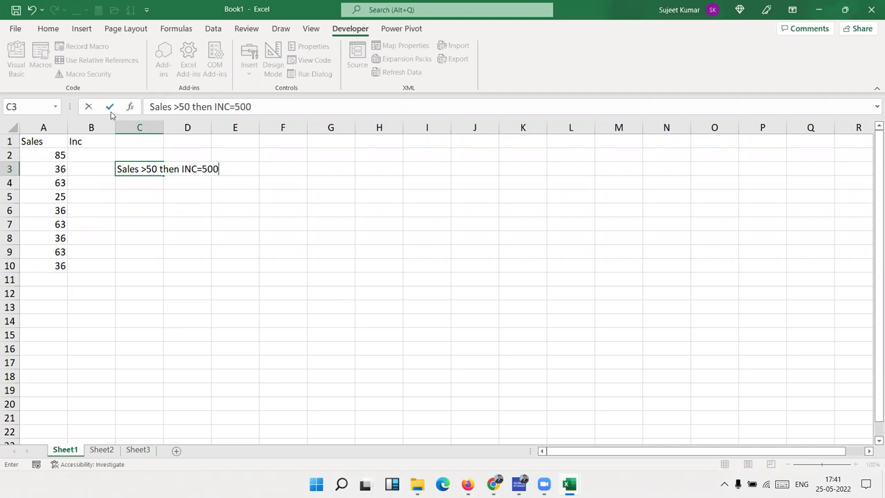
type("00")
key("Return")
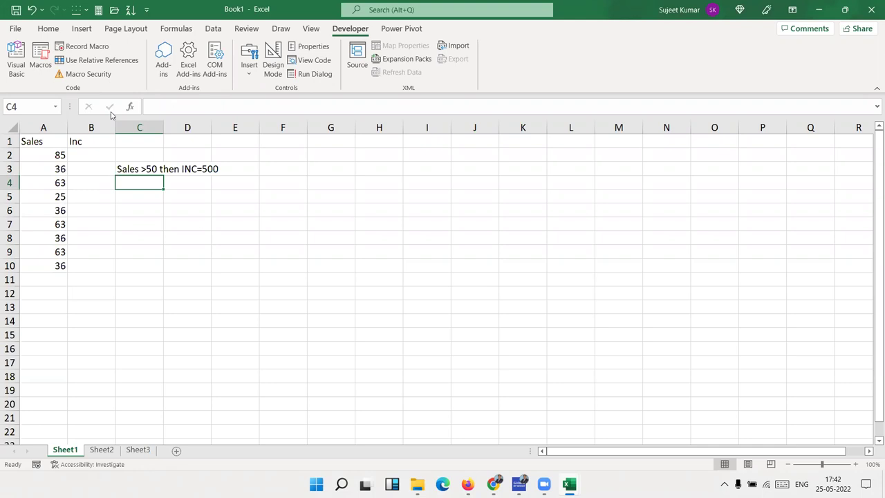
- Try the formula =IF(A2>50,500,0) in B2, then delete it
left_click(62, 168)
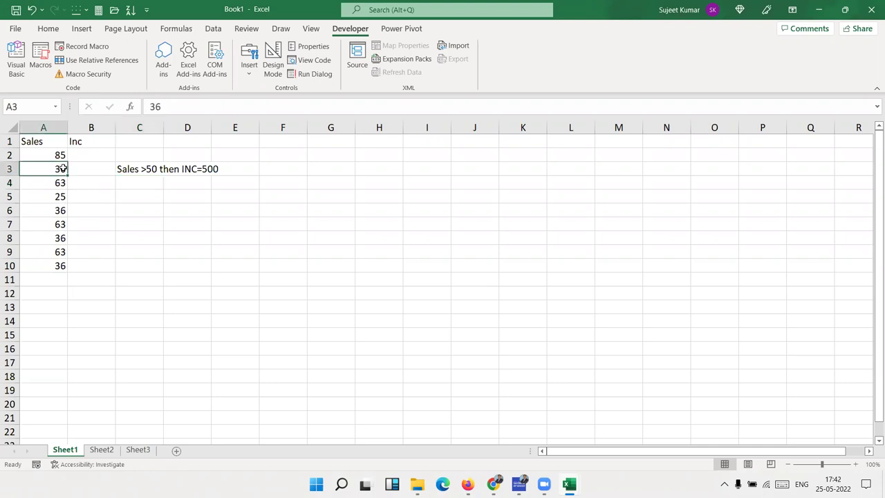
left_click(57, 211)
left_click(92, 161)
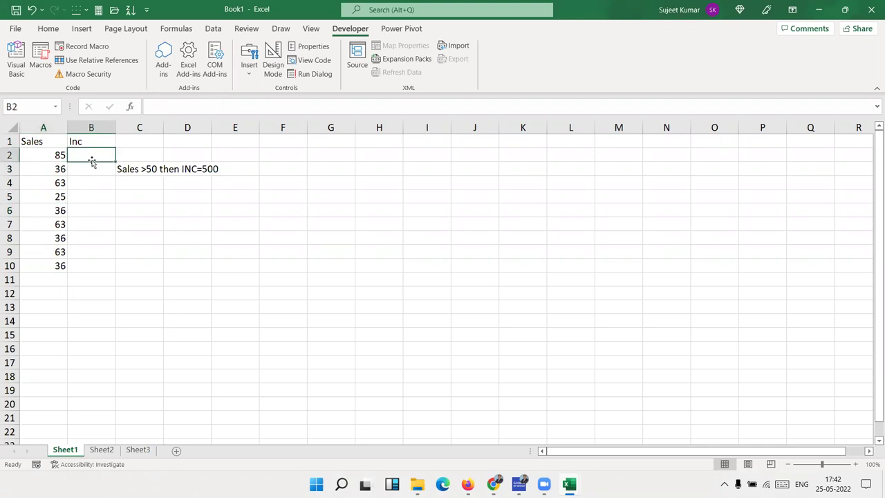
type("=")
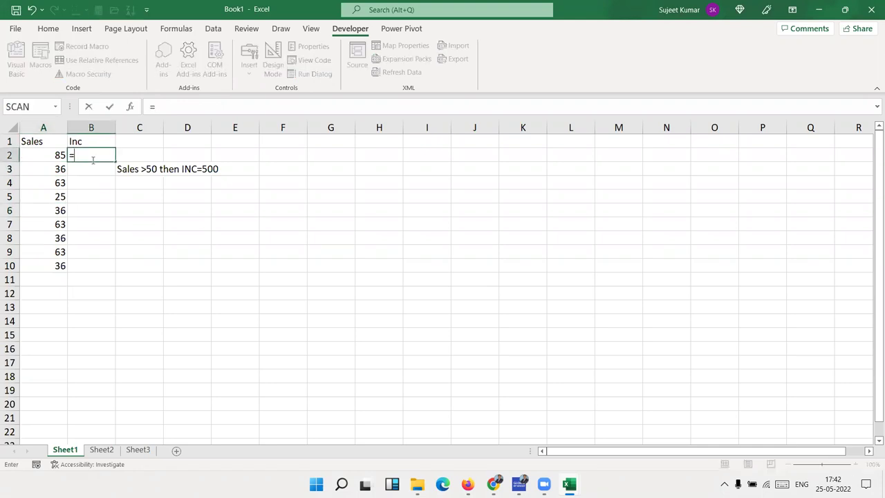
type("if(")
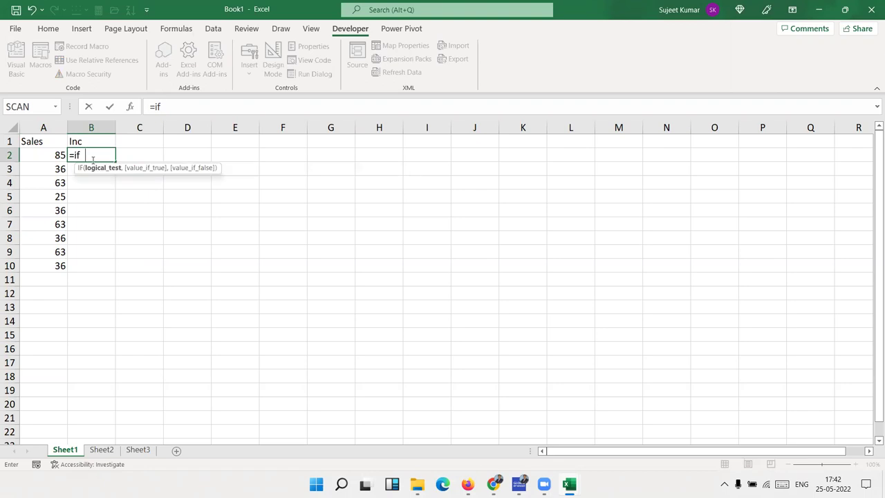
key("Left")
type(">50,500,0")
key("Return")
key("Up")
key("Delete")
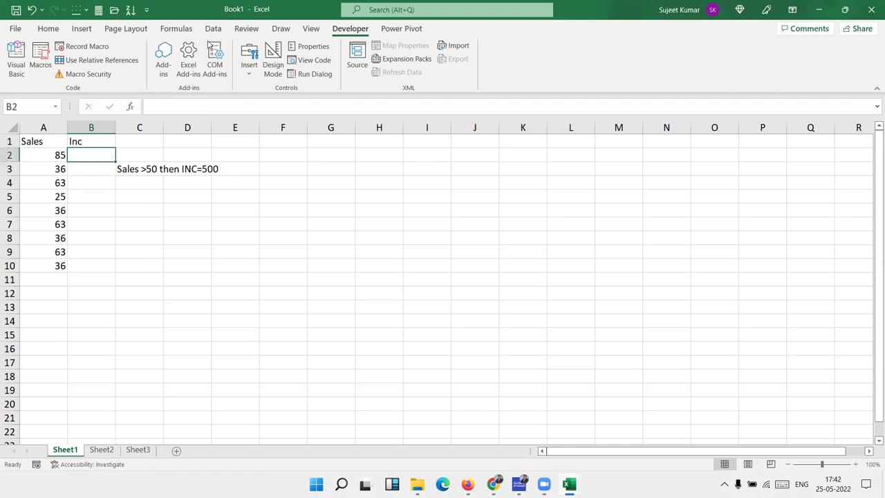
left_click(213, 28)
- Create an empty Sub if_1() procedure in Module1
left_click(350, 29)
left_click(19, 65)
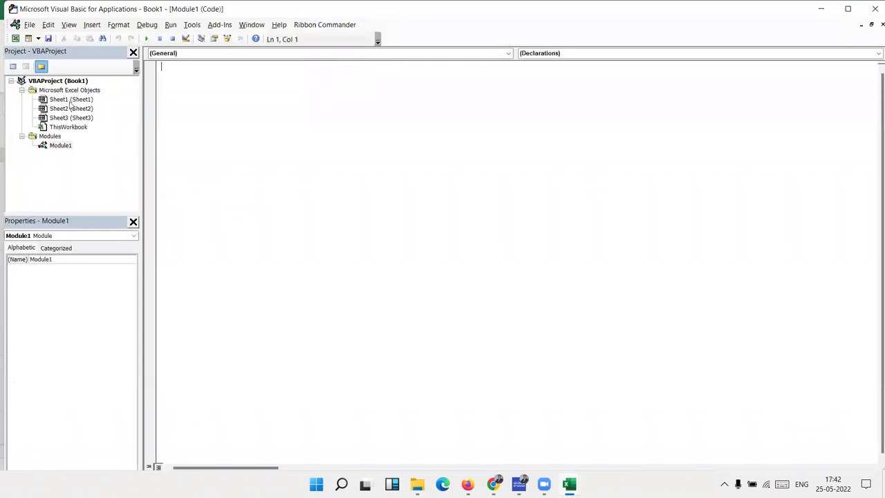
double_click(61, 146)
type("sub ")
type("if_1()")
key("Return")
left_click(791, 184)
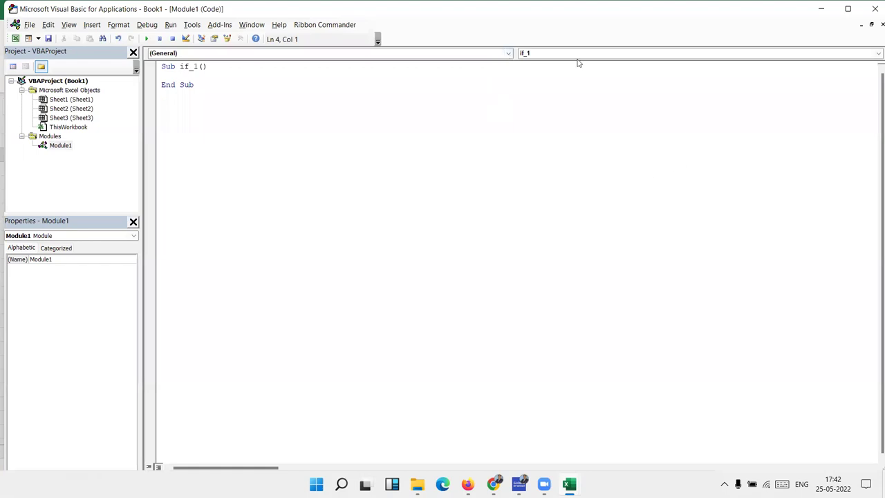
mouse_move(848, 9)
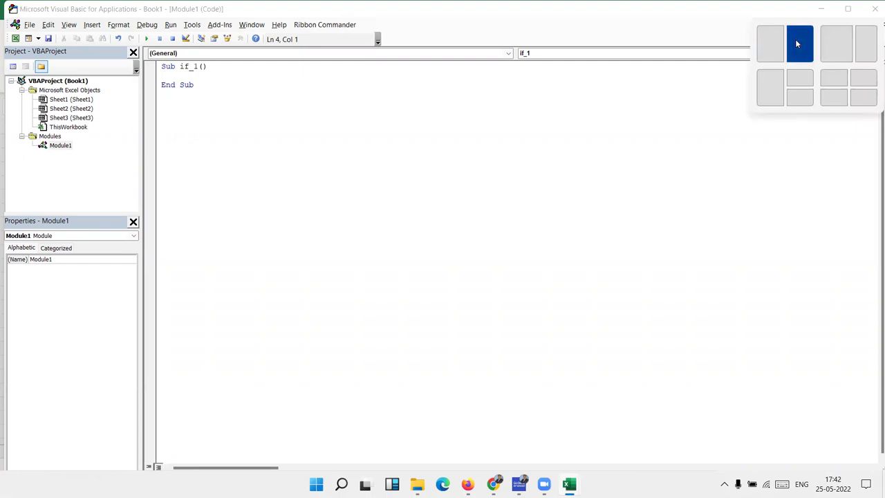
- Snap the VBA editor to the left half and Excel to the right, widening the editor
left_click(796, 39)
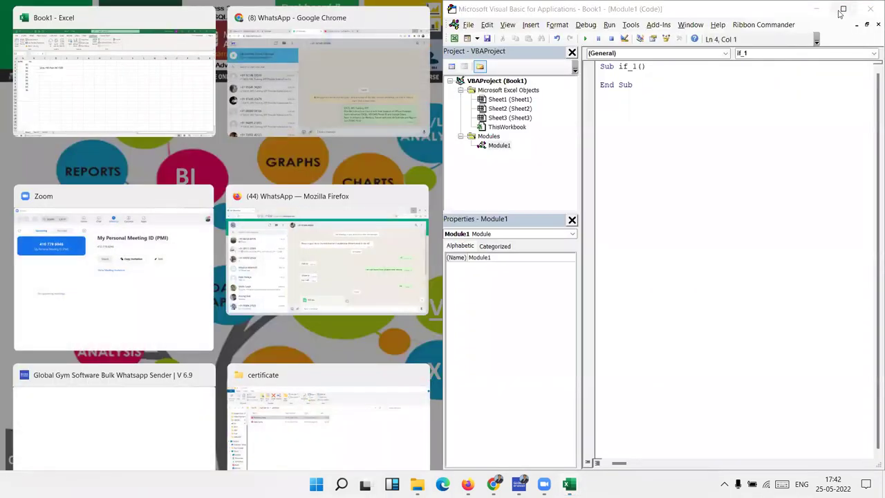
left_click(776, 36)
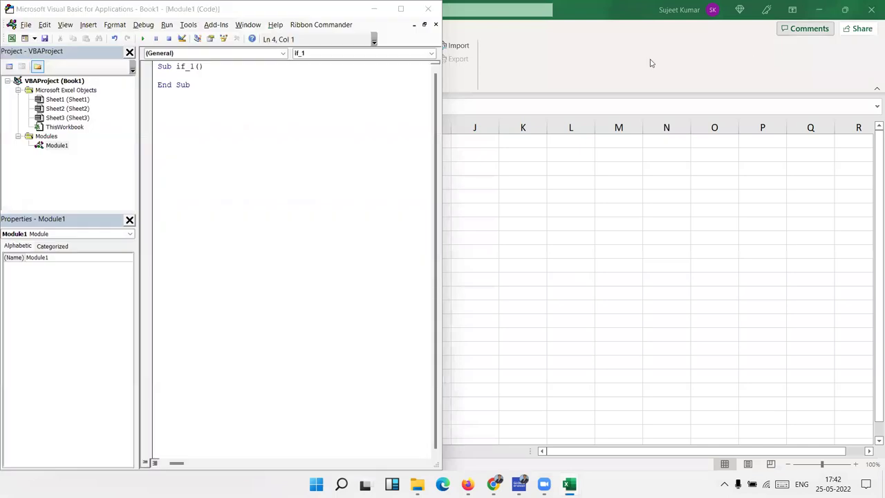
left_click(400, 9)
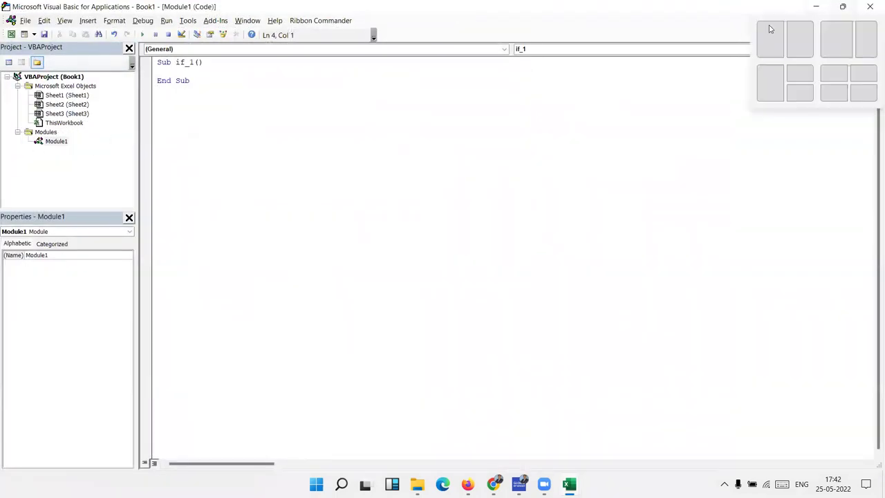
left_click(767, 29)
left_click(577, 69)
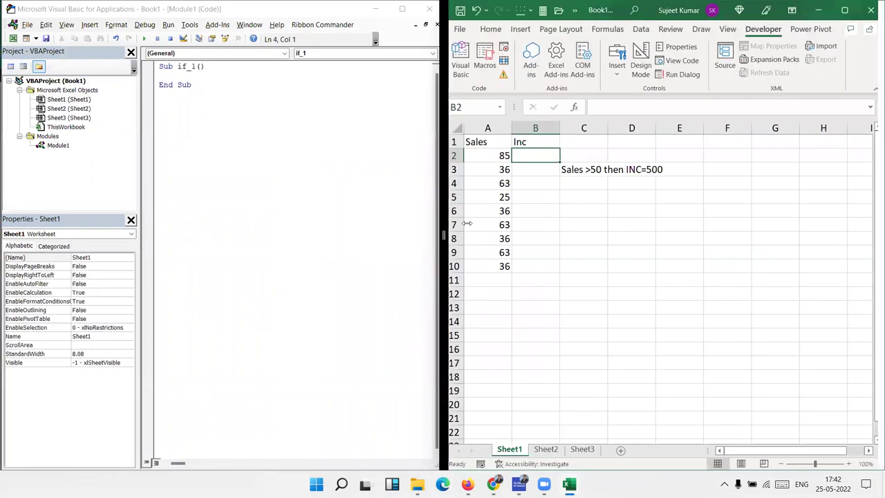
left_click_drag(468, 224, 592, 223)
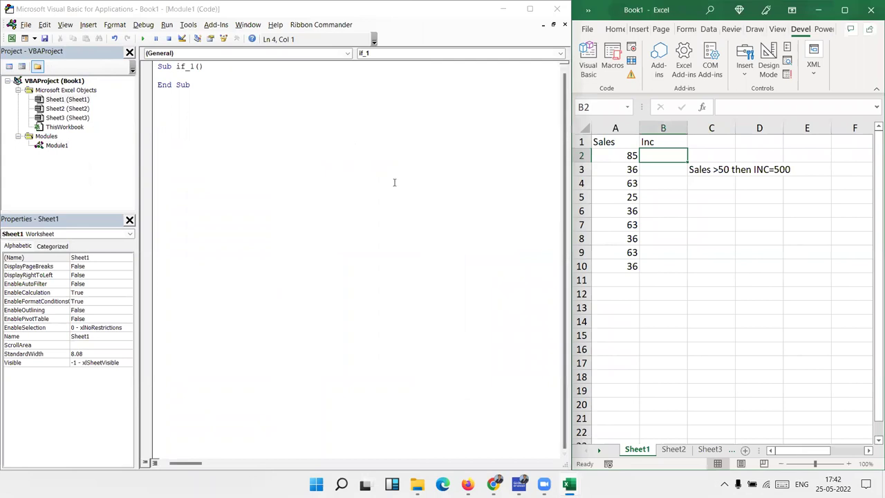
- Write If Range("a2").Value > 50 Then Range("B2").Value = 500 in if_1 and run it
left_click(245, 70)
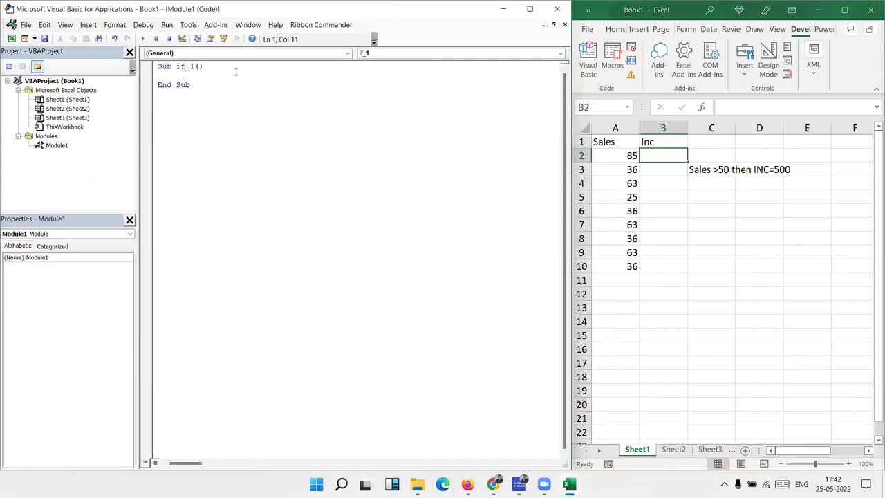
key("Return")
key("Return")
key("Return")
type("if ")
type("range(")
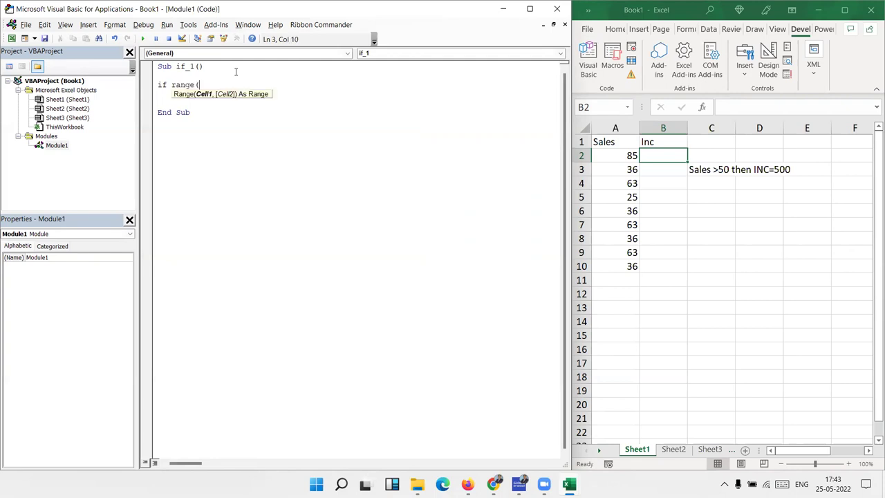
type("\"85\")")
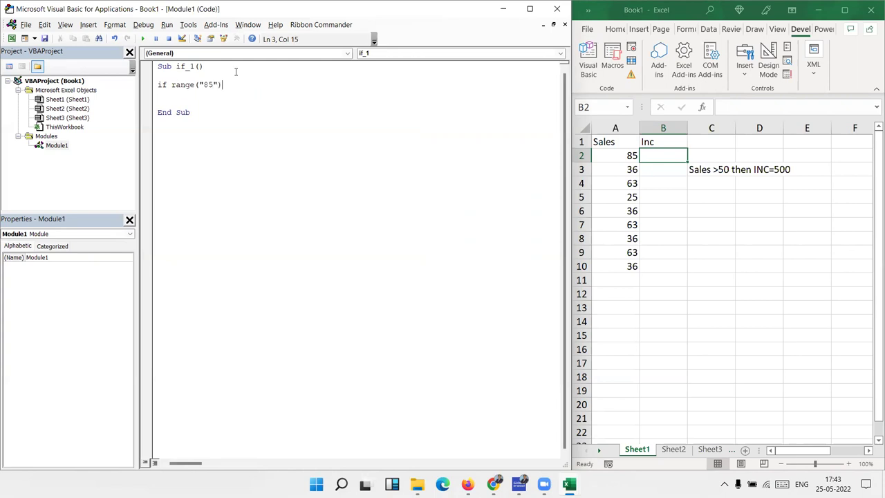
type(".v")
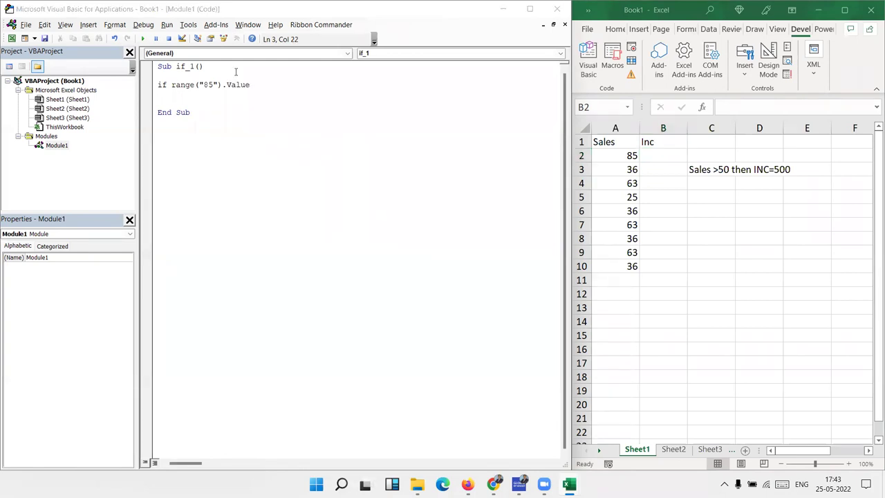
type(" >50")
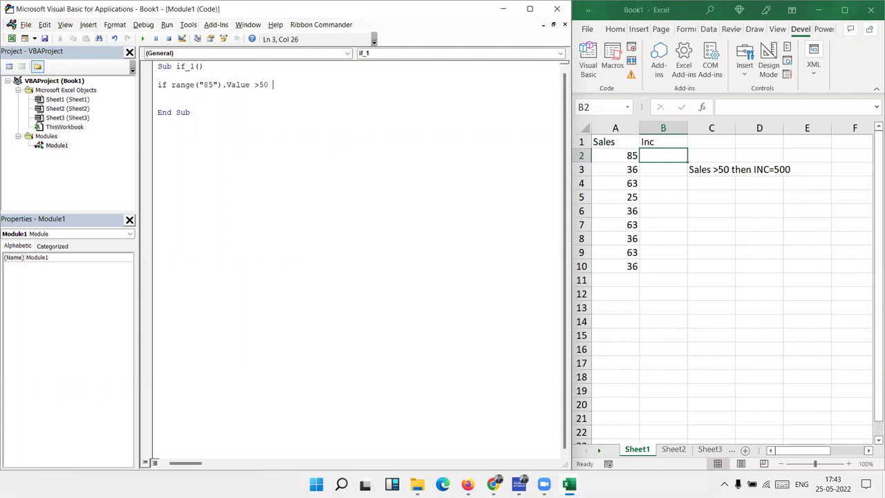
type("then range(\"B")
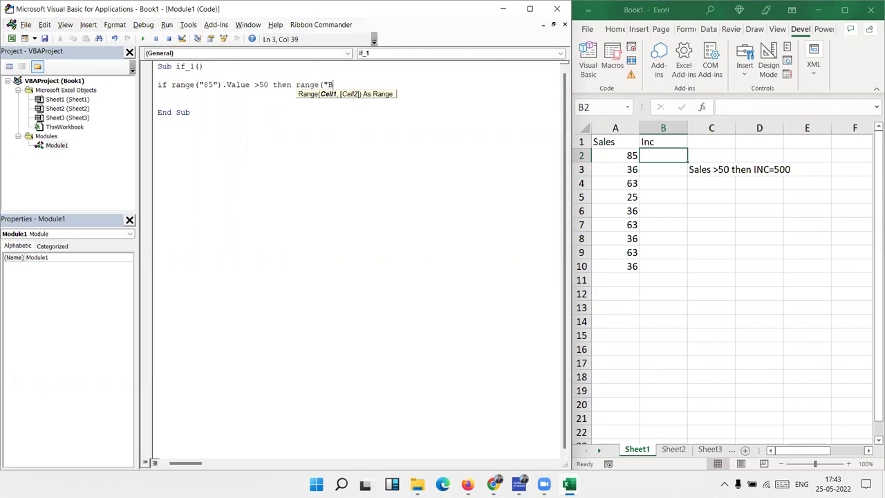
type("2")
left_click(218, 85)
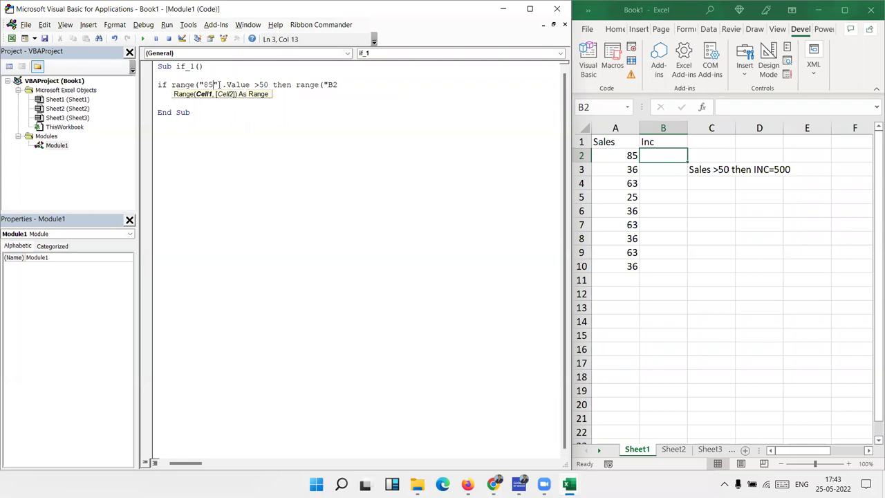
key("BackSpace")
key("BackSpace")
type("a2")
left_click(340, 86)
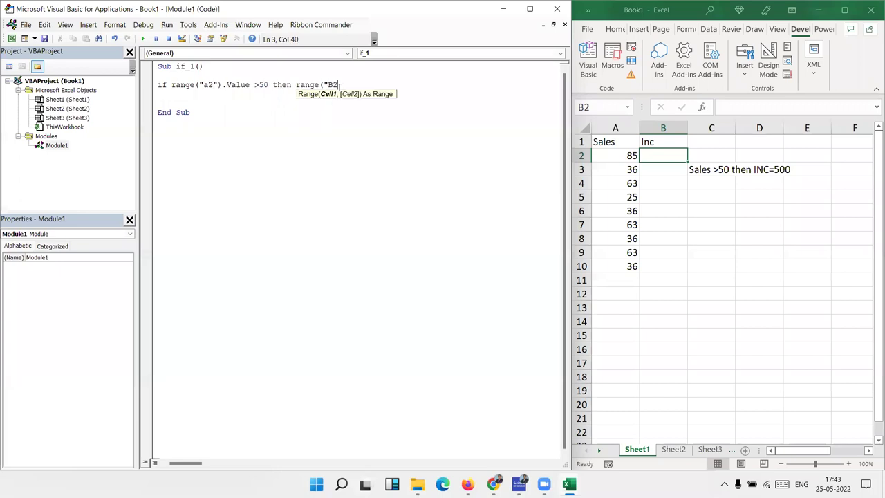
type("\")")
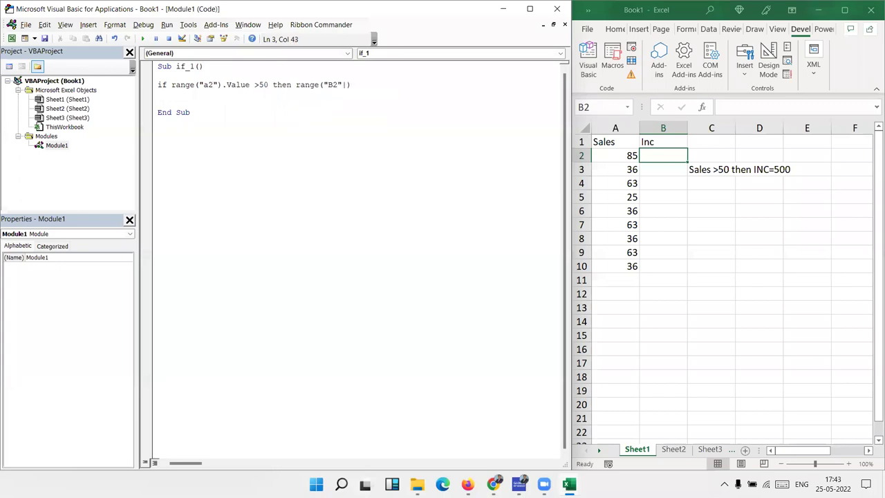
key("BackSpace")
key("BackSpace")
type(").Value")
type("=500")
key("Return")
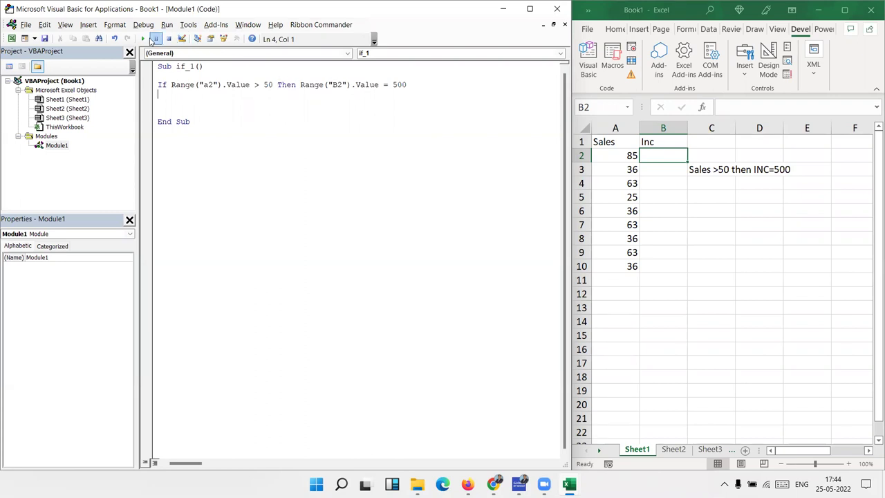
left_click(142, 39)
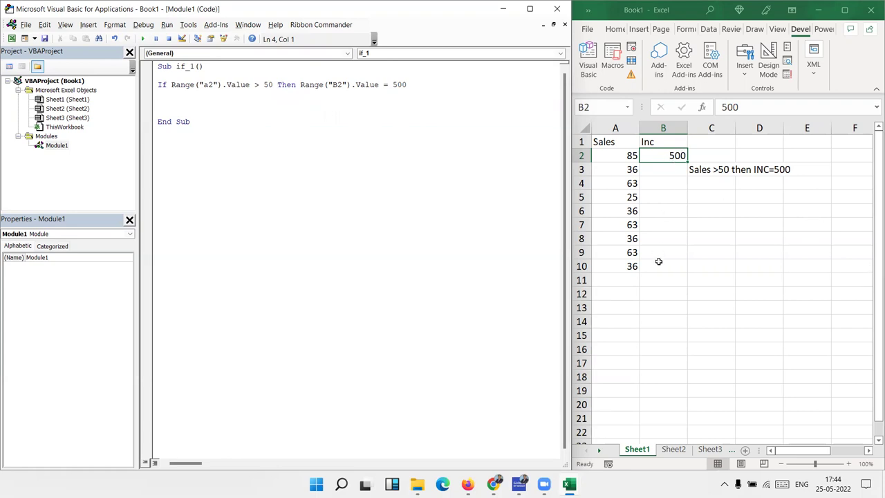
- Wrap the If statement in a For i = 2 To 10 … Next loop
left_click_drag(660, 267, 664, 156)
left_click(244, 121)
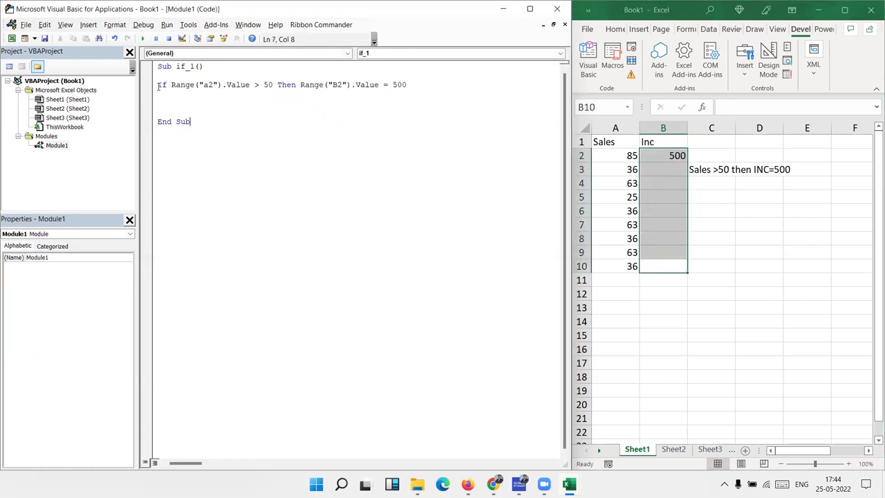
left_click_drag(159, 85, 240, 96)
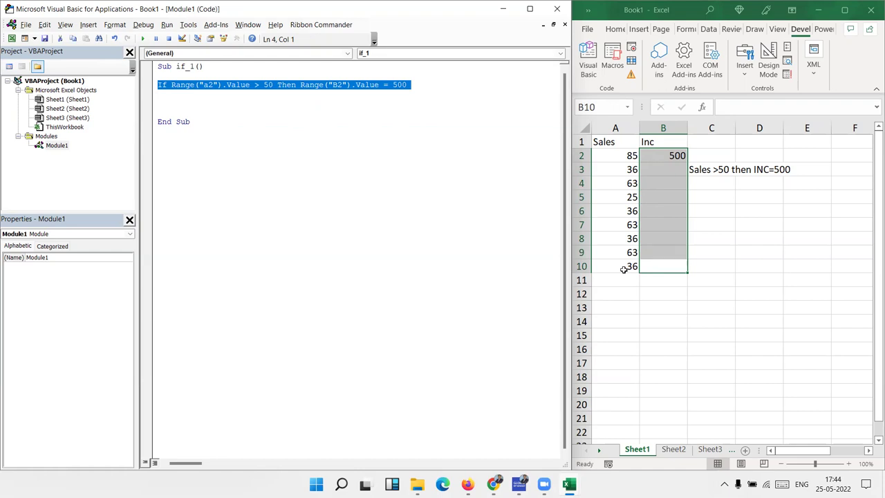
left_click(216, 90)
left_click(164, 73)
key("Return")
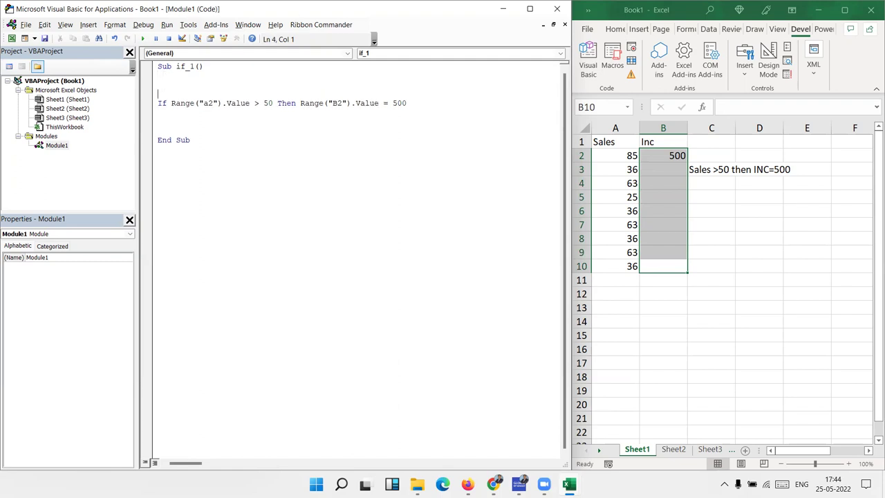
type("for ")
type("i = ")
type("1 ")
type("to")
key("Left")
key("Left")
key("Left")
key("Left")
key("BackSpace")
type("3")
key("BackSpace")
type("2")
key("Right")
key("Right")
key("Right")
key("Right")
type("10")
key("Down")
key("Down")
key("Down")
key("Down")
type("next")
key("Down")
key("Down")
key("Down")
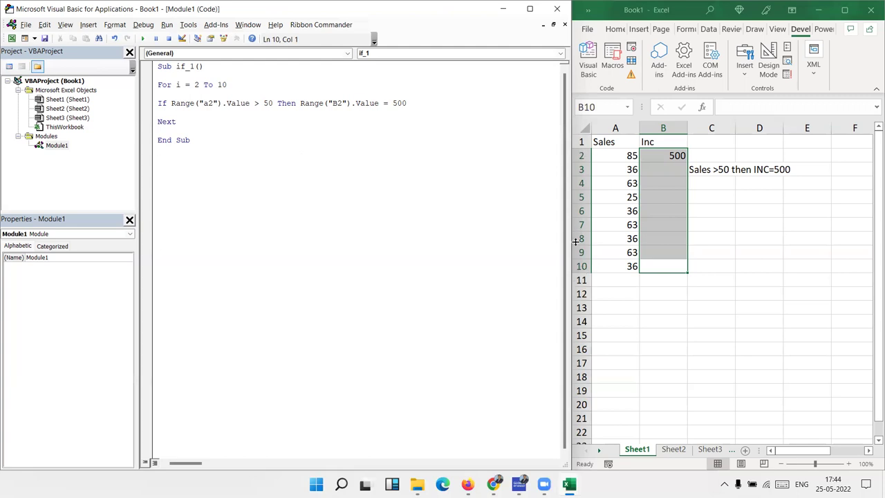
- Change the If line's references to "a" & i and "B" & i
double_click(196, 85)
left_click_drag(217, 84, 237, 90)
left_click(208, 103)
key("Delete")
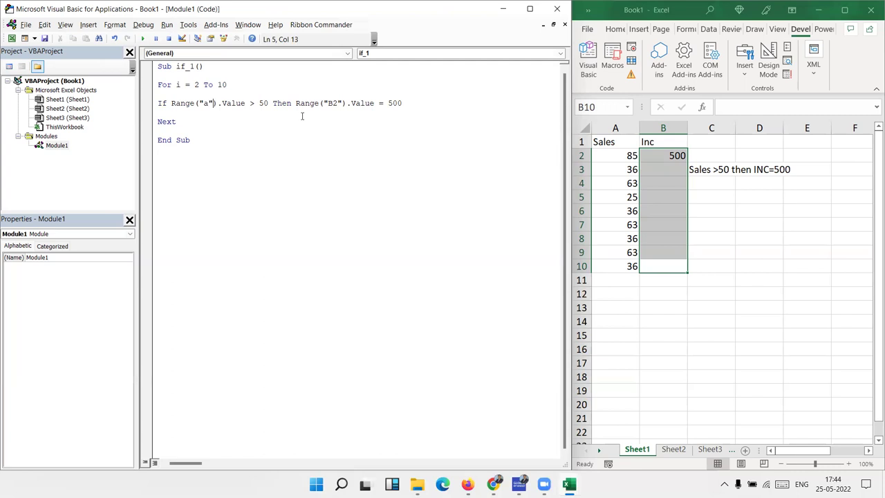
type("& ")
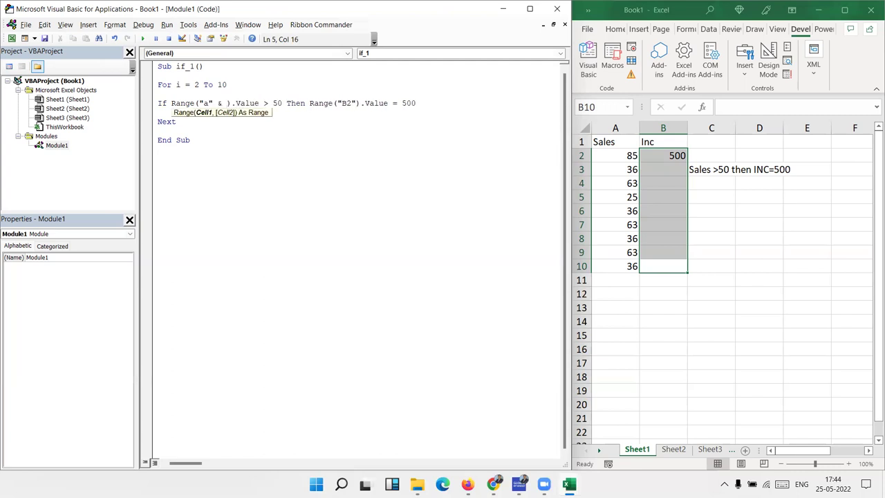
type("i")
left_click(352, 103)
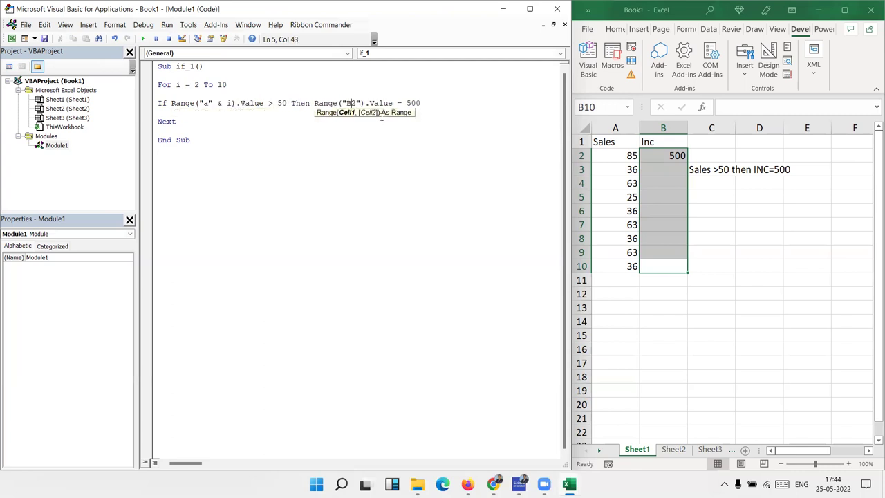
key("Delete")
key("Right")
type("& i")
left_click(339, 141)
left_click(266, 112)
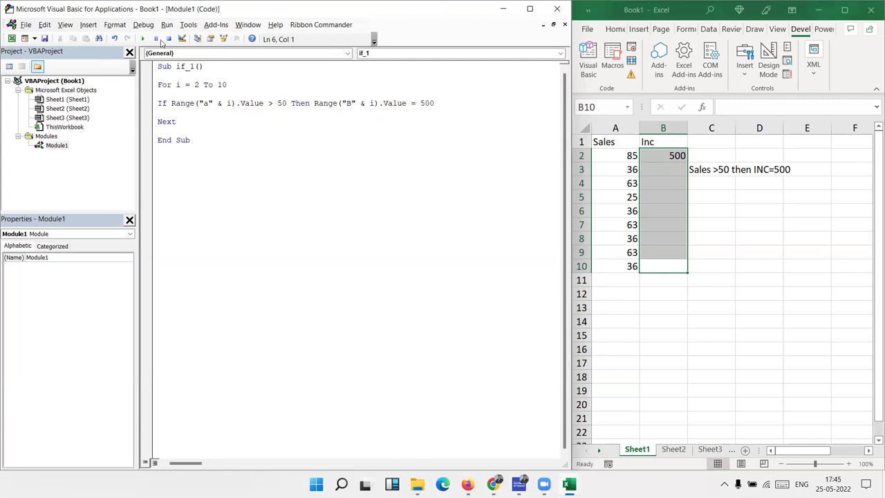
- Run the looped macro and check the 500s in the Inc cells B2:B10
left_click(145, 38)
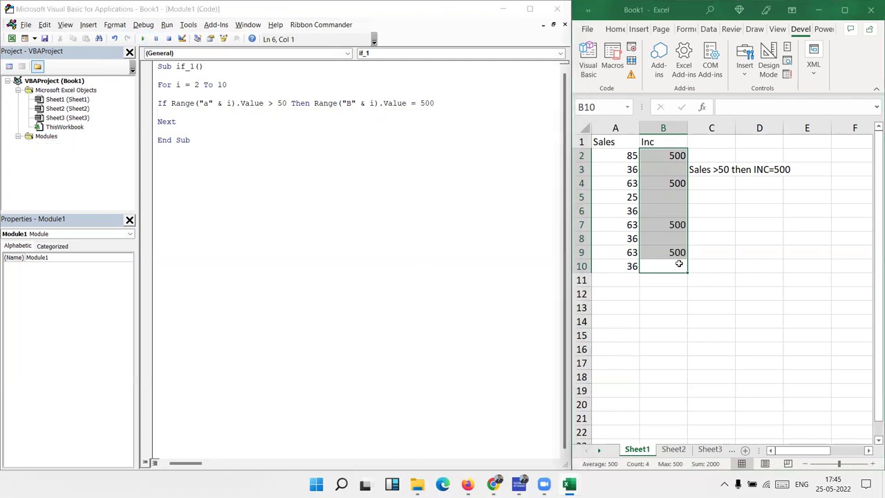
mouse_move(678, 262)
left_mouse_down()
mouse_move(686, 173)
mouse_move(674, 156)
left_mouse_up()
left_click(224, 111)
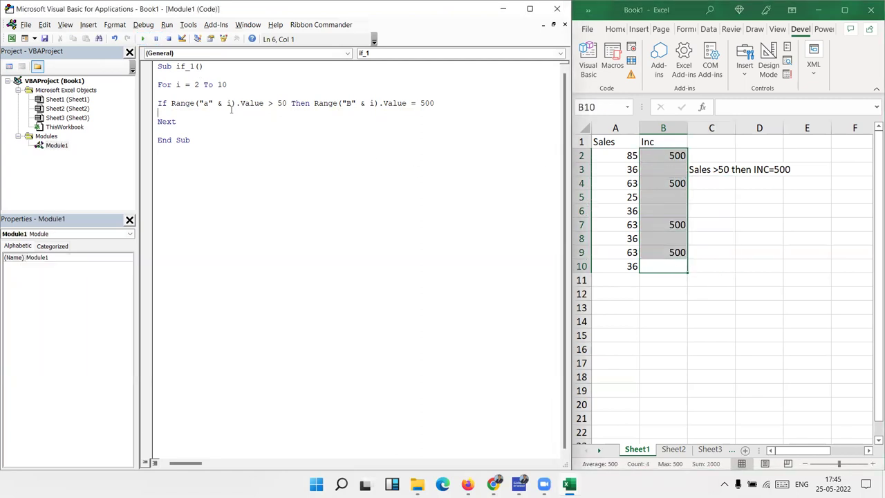
- Step into if_1 and advance with F8 through the For, If and Next lines
left_click(141, 26)
left_click(173, 55)
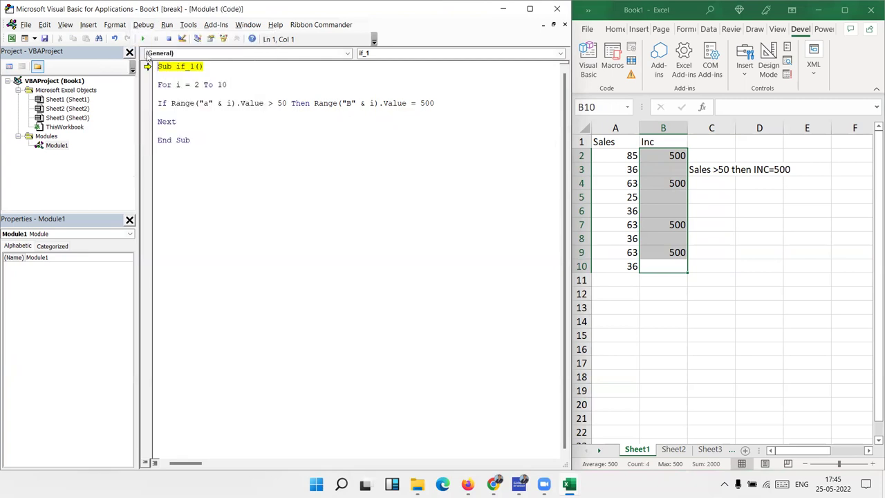
key("F8")
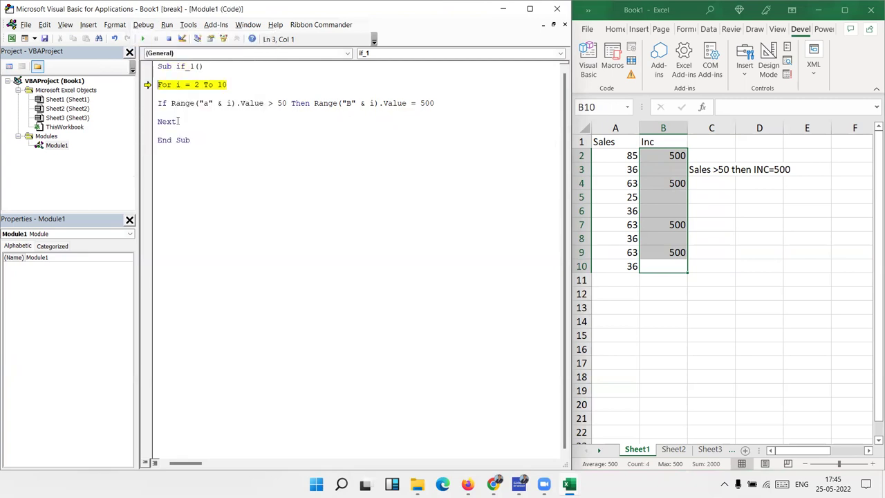
key("F8")
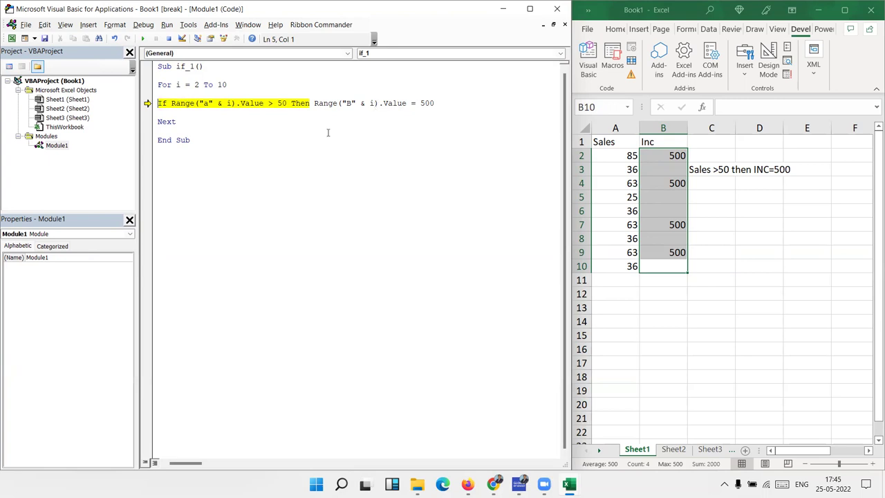
key("F8")
key("F8")
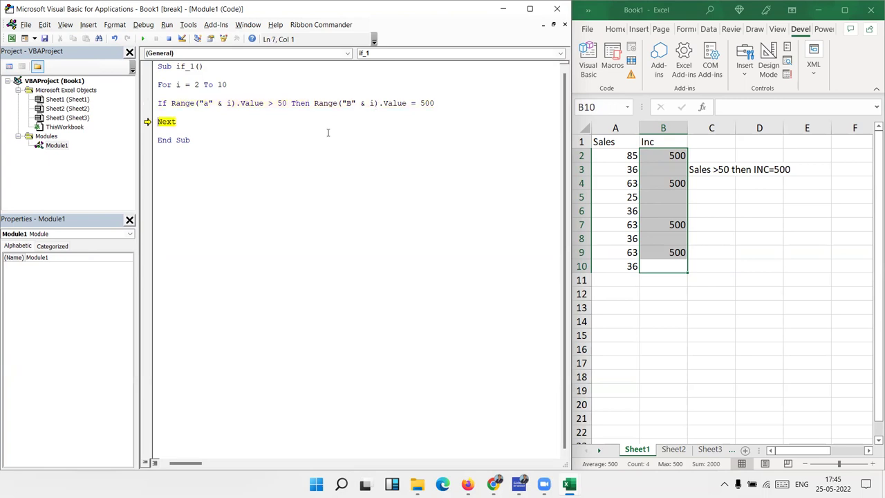
key("F8")
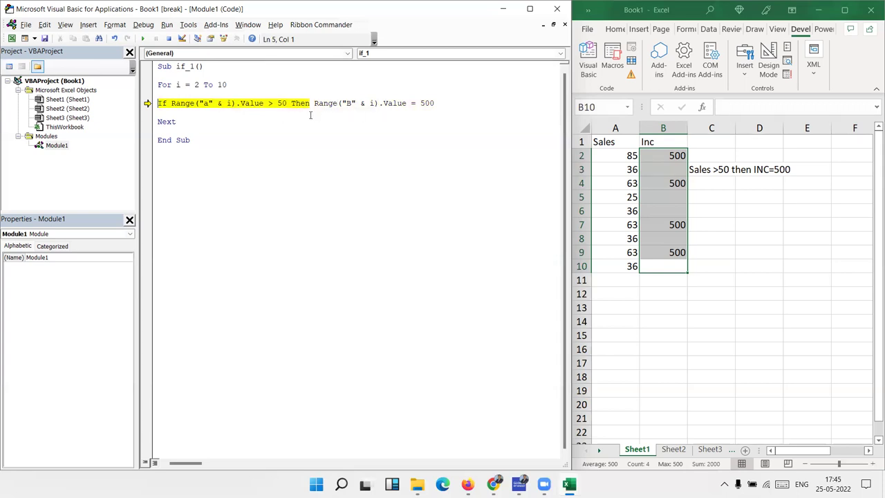
key("F8")
key("F8")
key("F8")
key("F8")
key("F8")
key("F8")
key("F8")
key("F8")
key("F8")
key("F8")
key("F8")
key("F8")
key("F8")
key("F8")
key("F8")
key("F8")
key("F8")
key("F8")
key("F8")
key("F8")
key("F8")
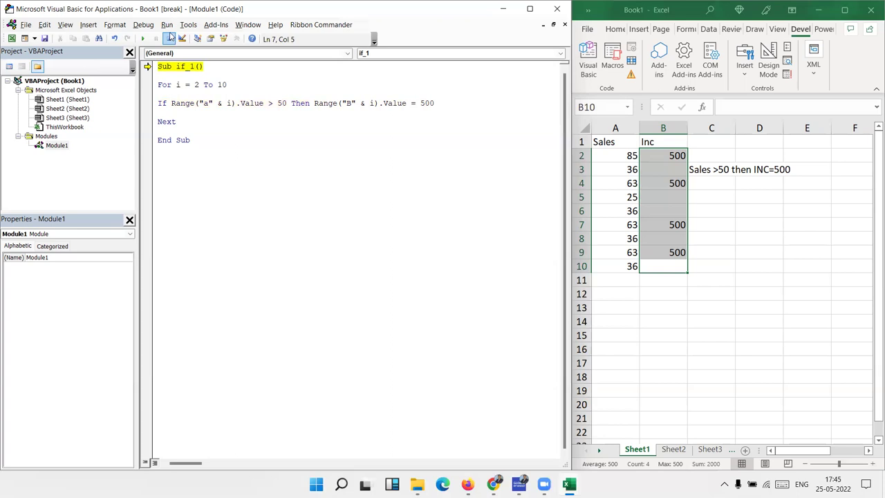
- Stop debugging, delete the blank line before End Sub, and select Inc cells B2:B10
left_click(169, 39)
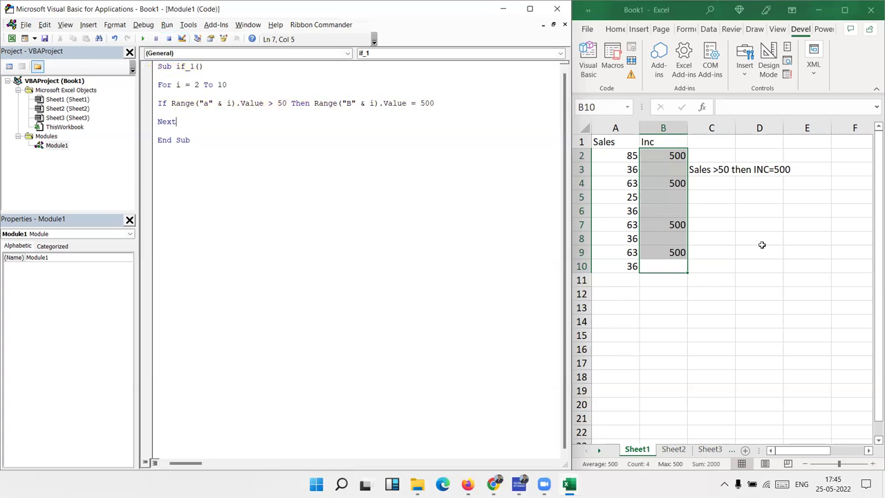
key("Delete")
left_click(712, 252)
left_click(665, 263)
left_click_drag(666, 253, 657, 154)
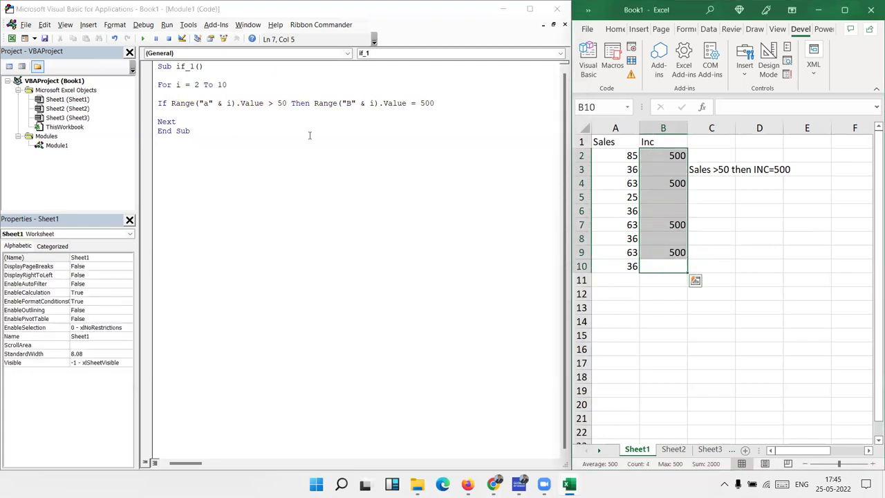
- Copy all the macro code, paste it below End Sub, and remove the 1 from its name
left_click(198, 137)
key("ctrl+a")
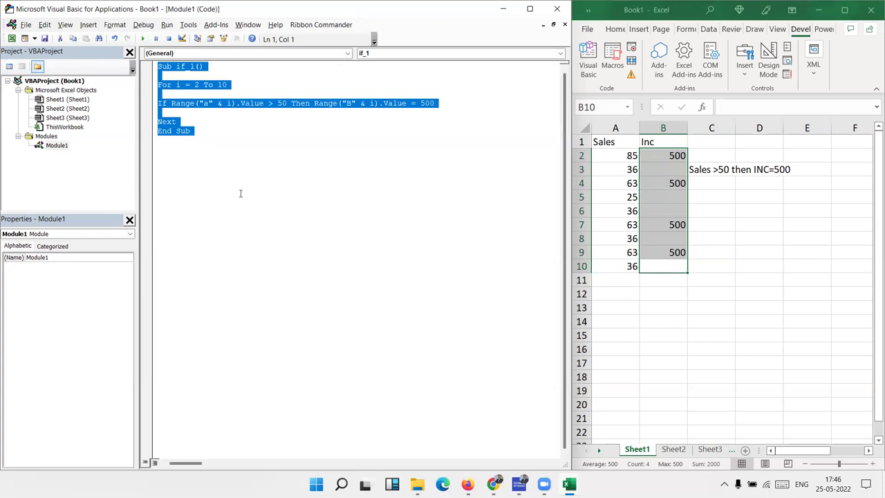
key("ctrl+c")
left_click(182, 161)
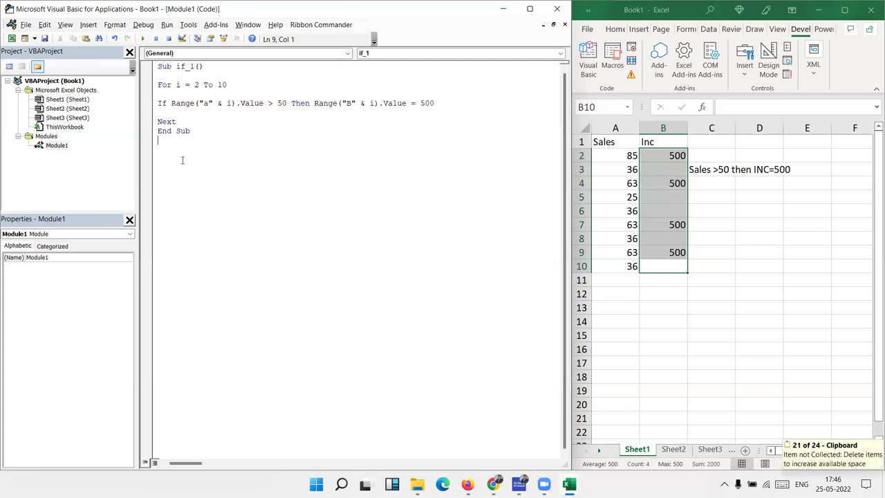
key("ctrl+v")
left_click(196, 141)
key("BackSpace")
- Finish renaming the copy to if_2 and enter <50 in C4 and 100 in D4
type("2")
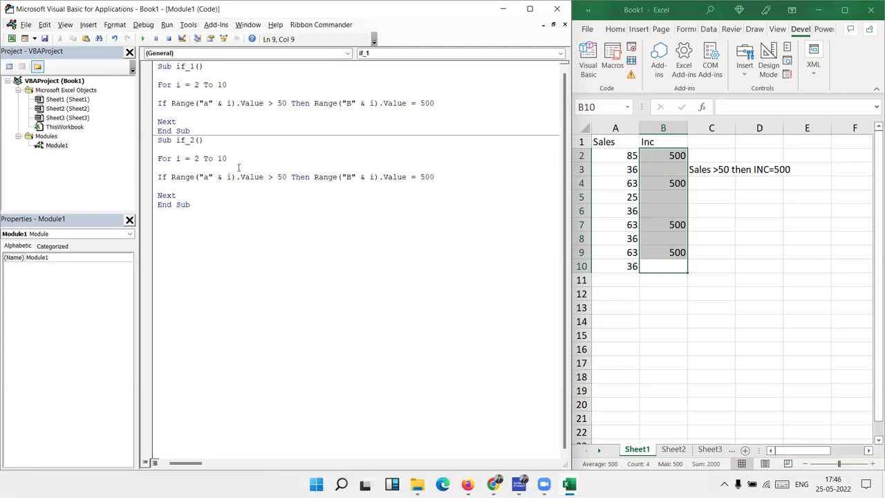
left_click(238, 167)
left_click(712, 173)
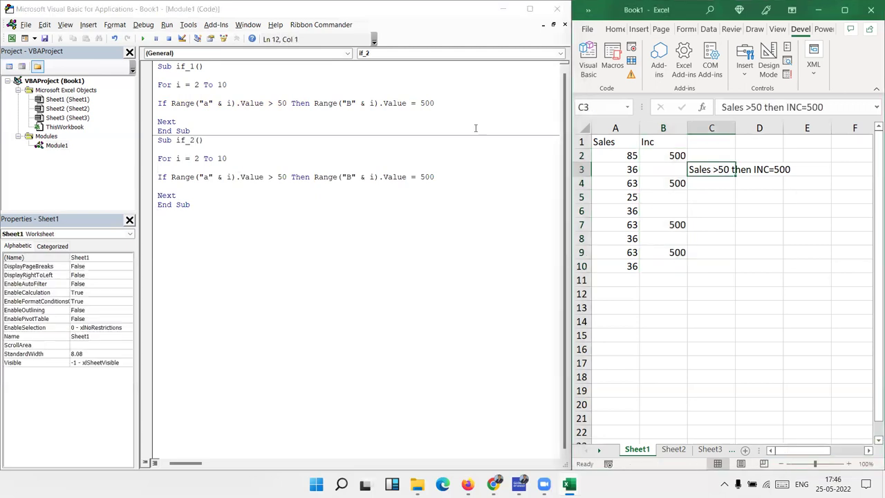
left_click(712, 181)
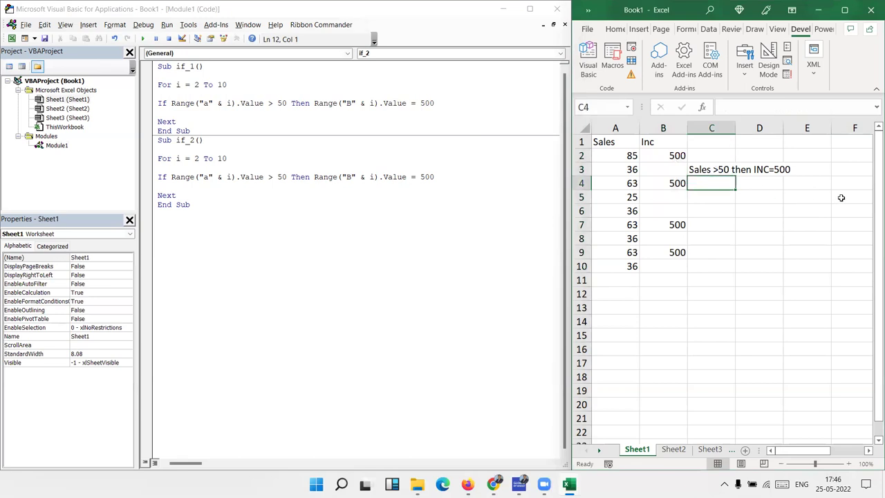
type("<50")
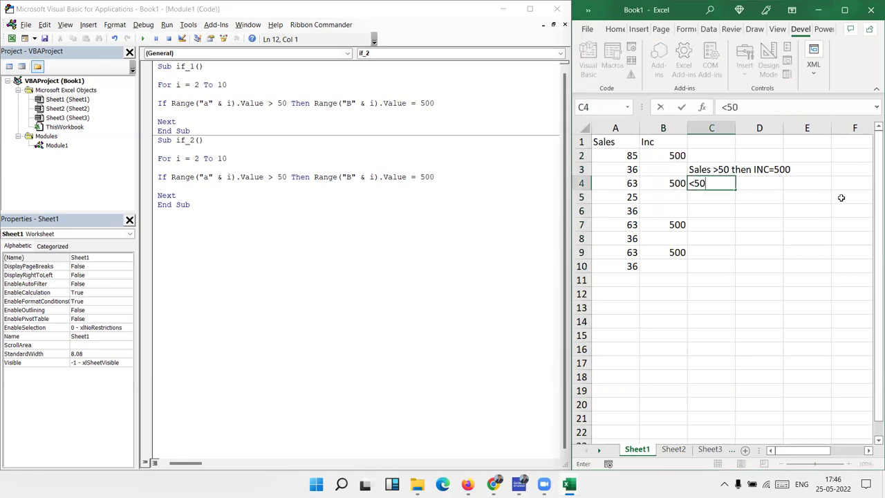
key("Tab")
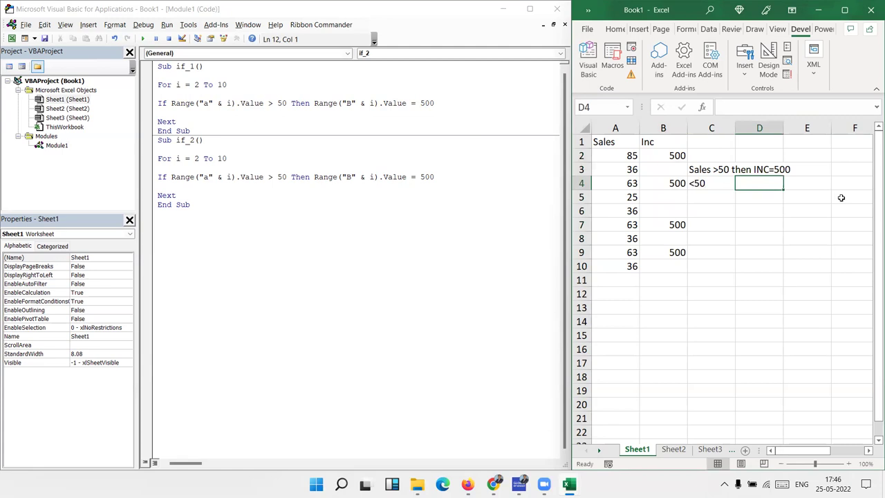
type("100")
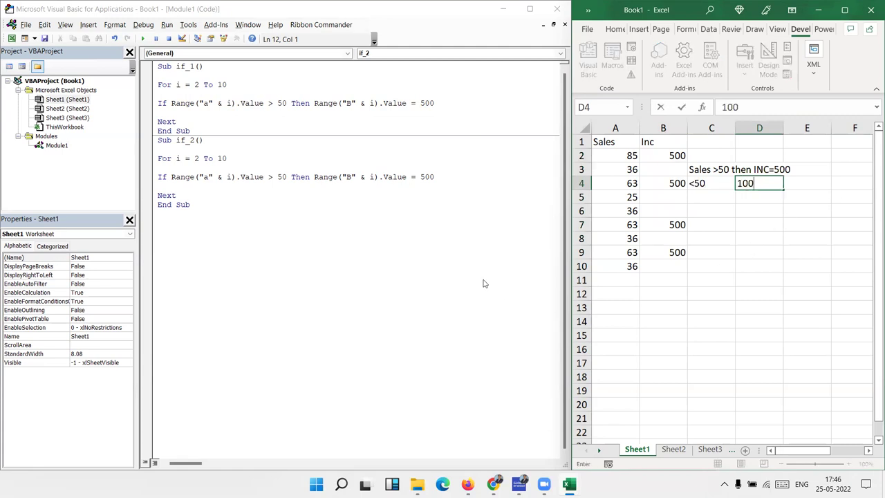
left_click(758, 235)
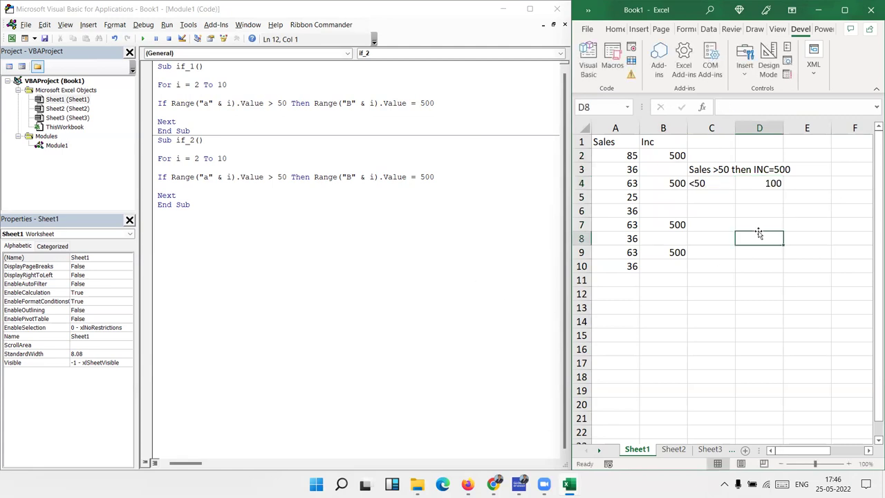
- Clear the old Inc values in column B and change the C4 condition to <=50
left_click_drag(678, 155, 679, 270)
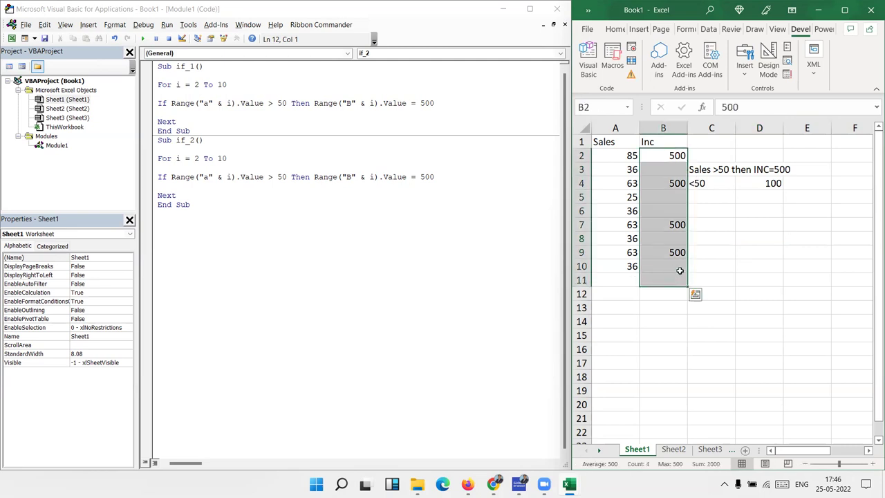
key("Delete")
left_click(729, 174)
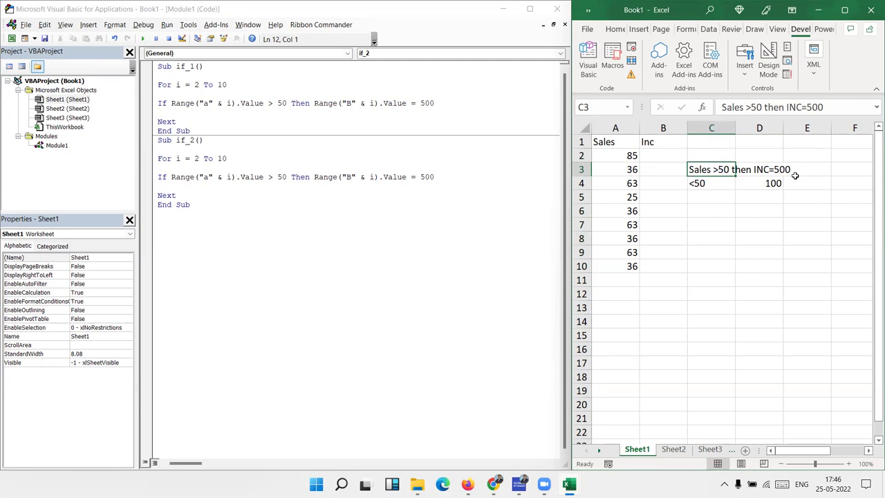
left_click(710, 184)
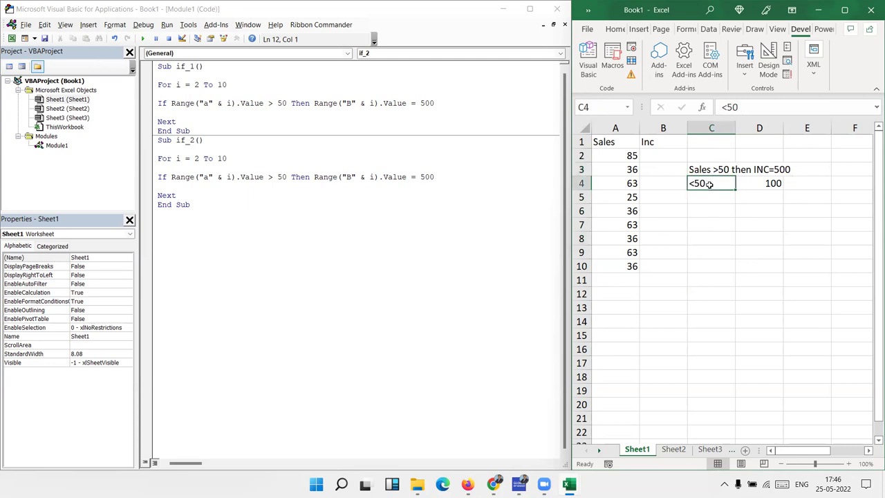
left_click(760, 186)
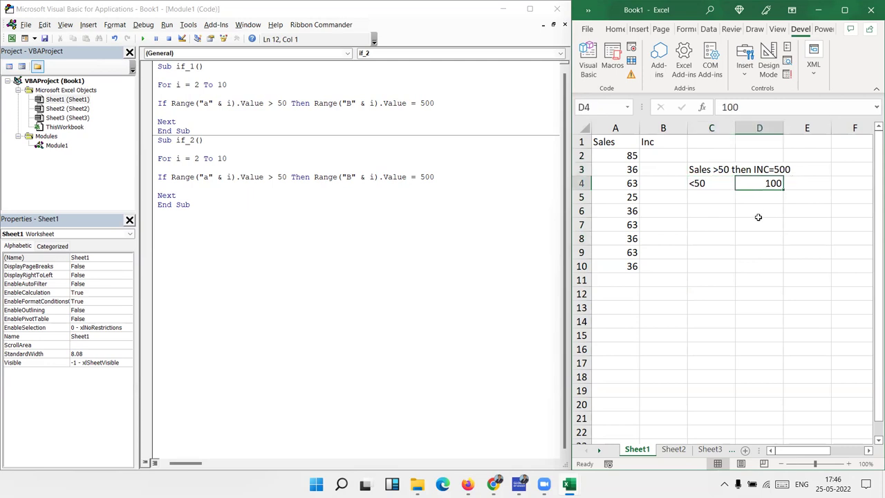
double_click(695, 183)
type("=")
left_click(727, 223)
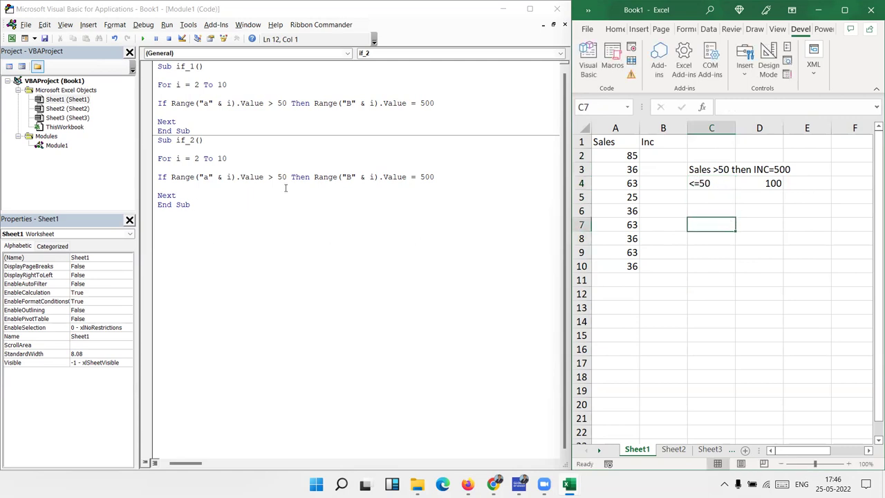
- Move the if_2 assignment onto its own line after Then and add an Else line
left_click(309, 177)
key("Return")
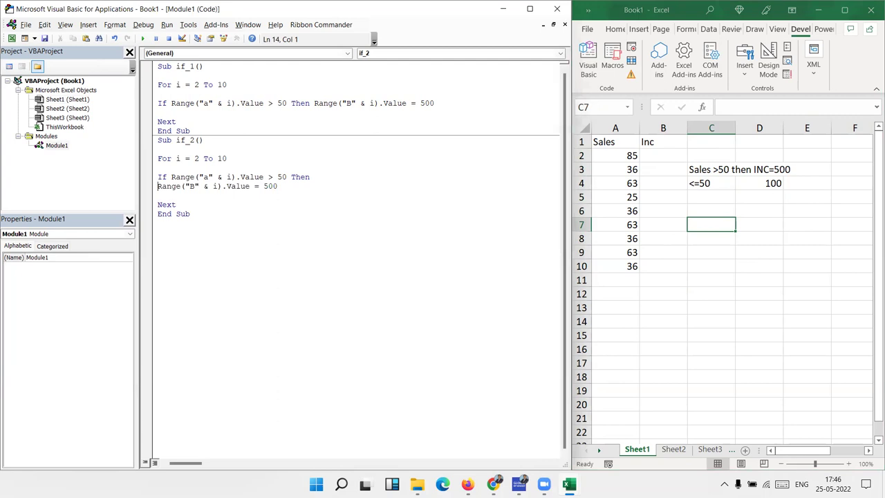
key("Down")
key("Return")
key("Return")
type("\\")
left_click(314, 177)
key("Return")
key("BackSpace")
key("Up")
- Copy the Range assignment under Else with value 100, and close the block with End If
key("Up")
type("else")
key("Return")
key("Up")
key("shift+Up")
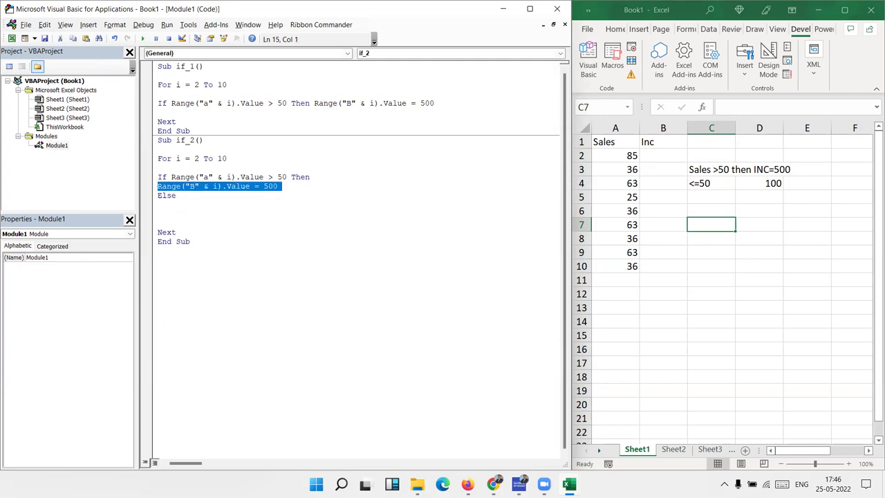
key("ctrl+c")
key("Down")
key("ctrl+v")
key("BackSpace")
key("BackSpace")
key("BackSpace")
key("BackSpace")
type("100")
key("Return")
type("end if")
key("Up")
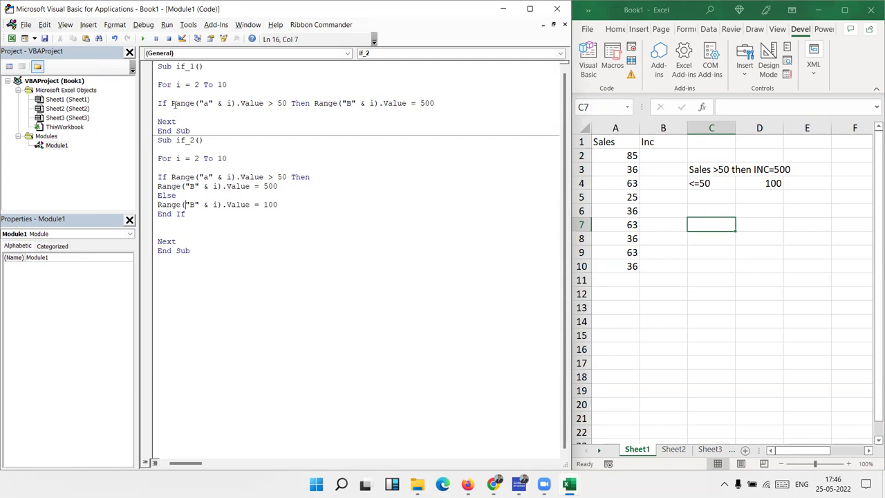
- Highlight the one-line If, End If, the condition and branches to compare both If forms
left_click_drag(158, 103, 426, 111)
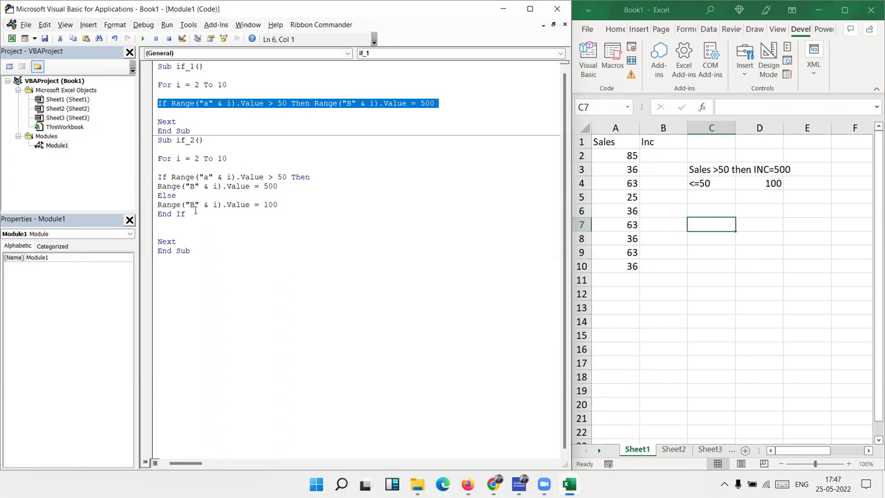
left_click_drag(195, 213, 157, 214)
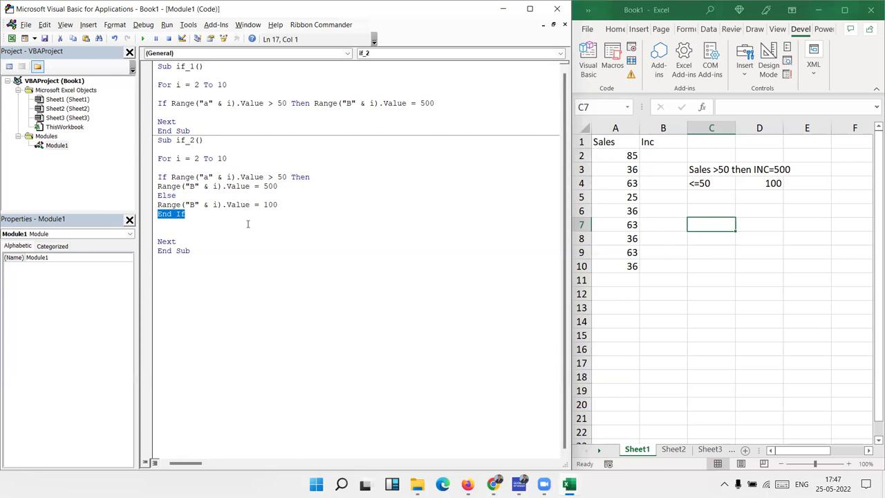
left_click_drag(190, 214, 159, 170)
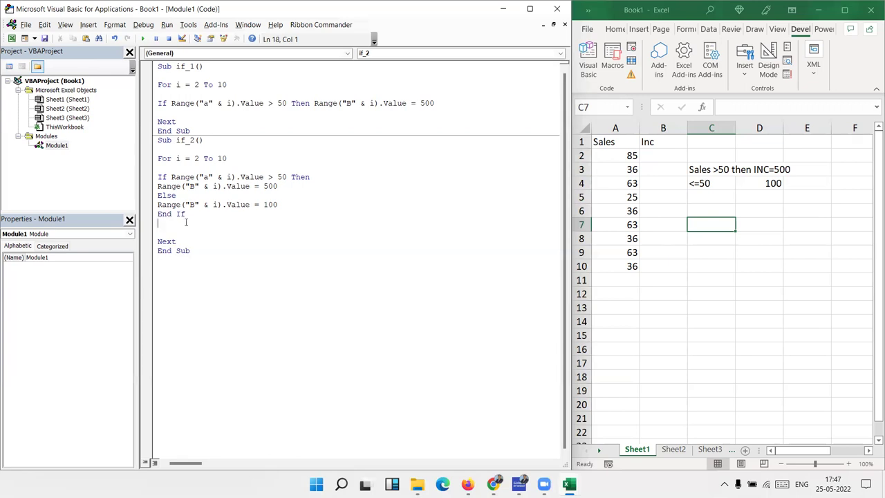
left_click(160, 177)
mouse_move(173, 178)
left_mouse_down()
mouse_move(290, 177)
mouse_move(158, 177)
mouse_move(291, 216)
mouse_move(296, 204)
left_mouse_up()
left_click(291, 178)
left_click(166, 187)
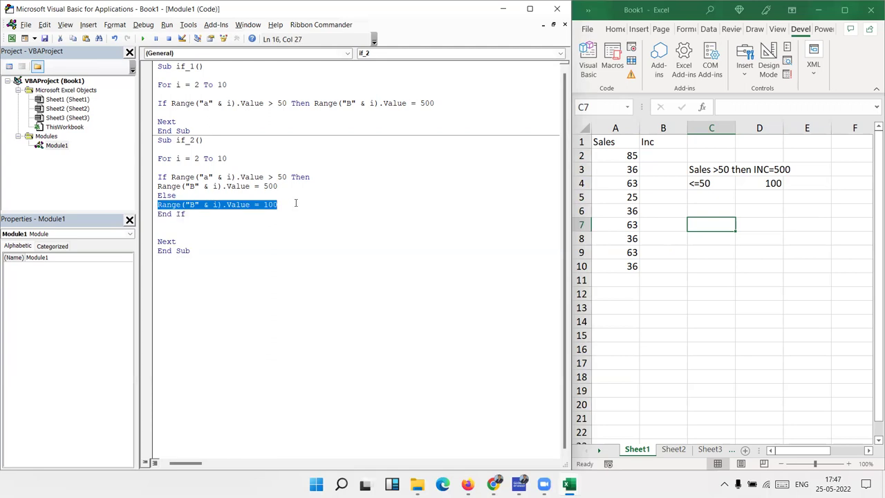
left_click(223, 219)
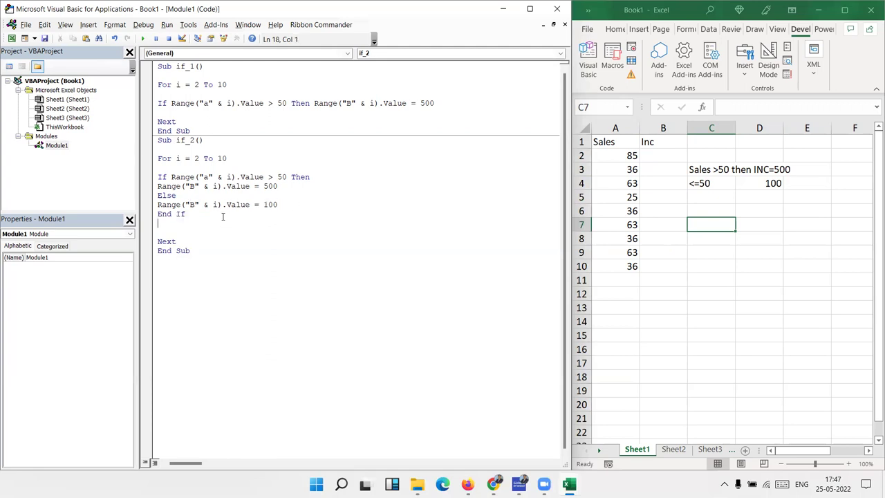
- Run if_2 and check that B2:B10 now holds 500 or 100
left_click(142, 39)
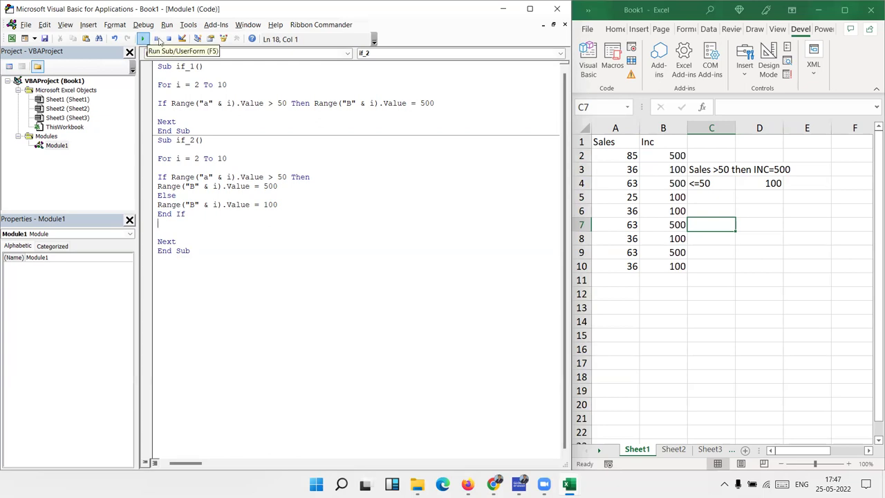
left_click_drag(668, 156, 671, 259)
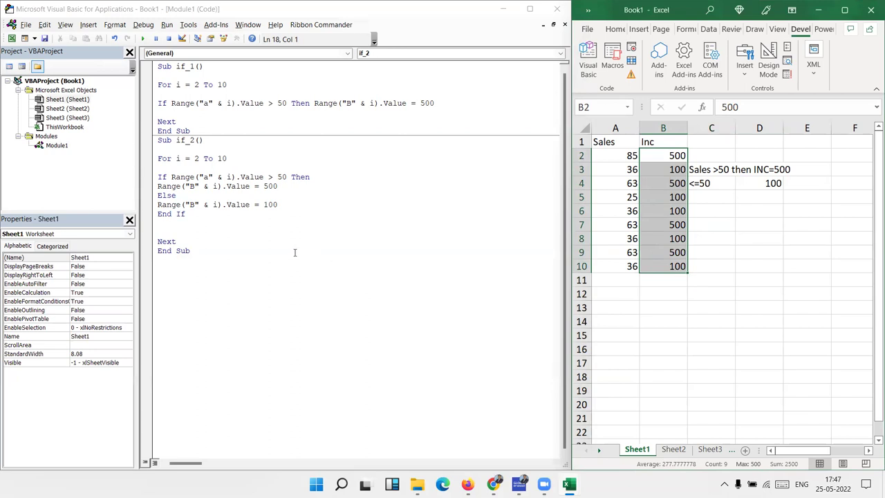
left_click(229, 213)
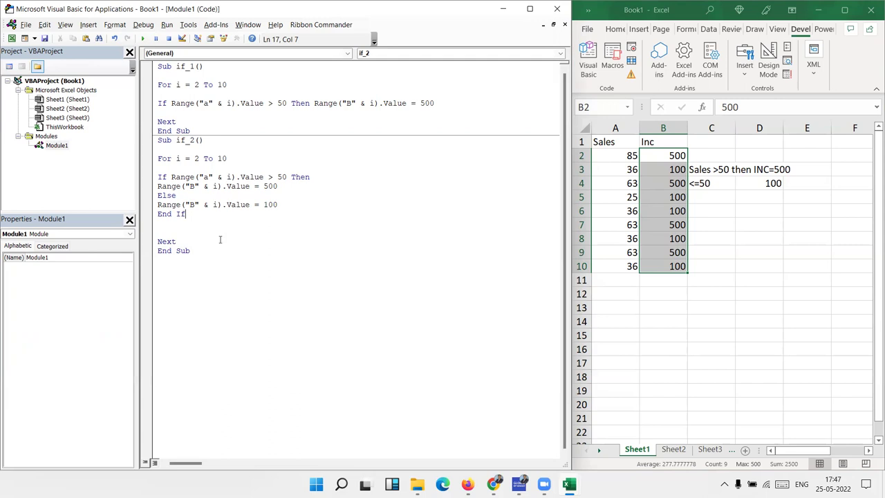
- Duplicate the if_2 macro below itself and rename the copy if_3
left_click_drag(194, 251, 143, 142)
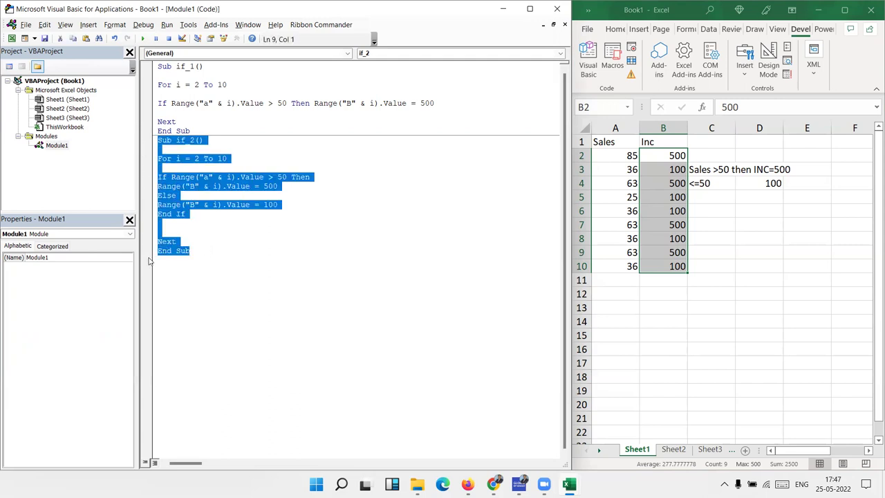
key("ctrl+c")
left_click(185, 284)
key("ctrl+v")
left_click(195, 269)
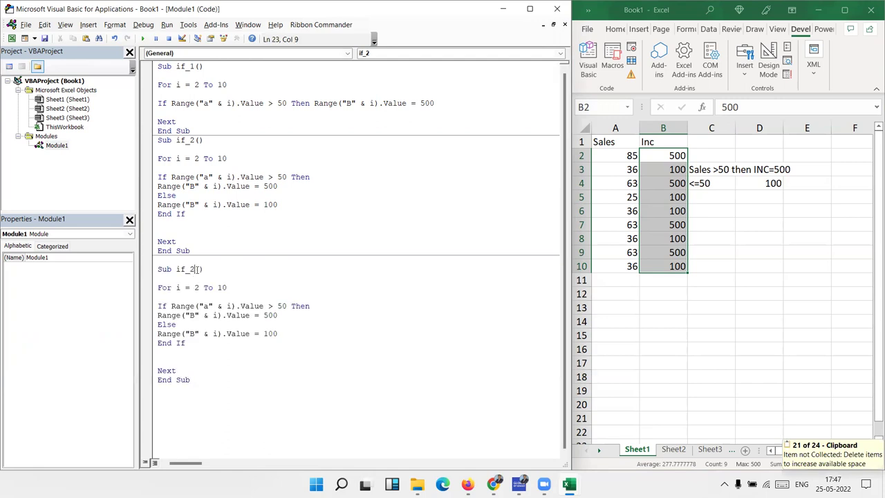
key("BackSpace")
type("3")
- Clear the Inc values in B2:B10 and bring up font formatting for cell A2
left_click(763, 245)
left_click_drag(674, 156, 665, 266)
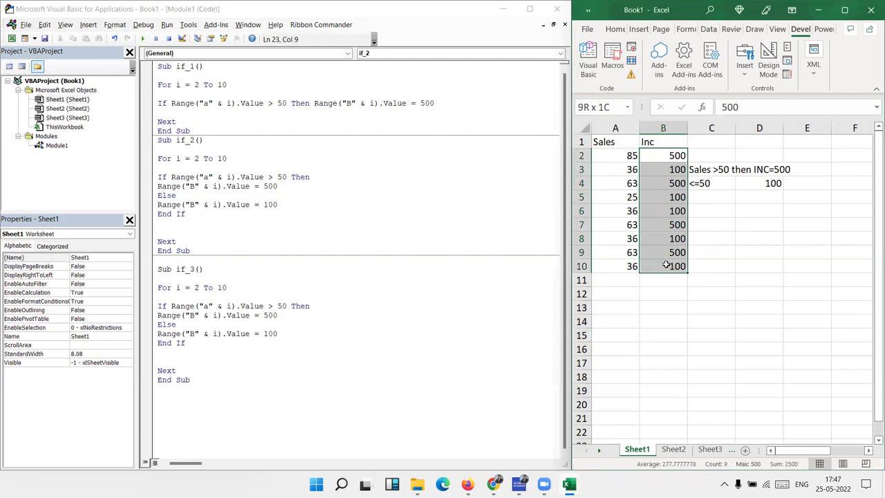
key("Delete")
left_click(607, 157)
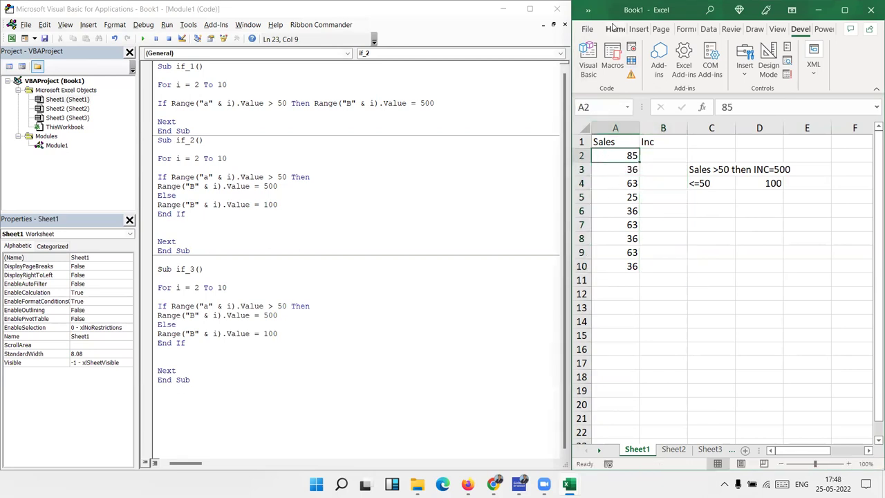
left_click(615, 29)
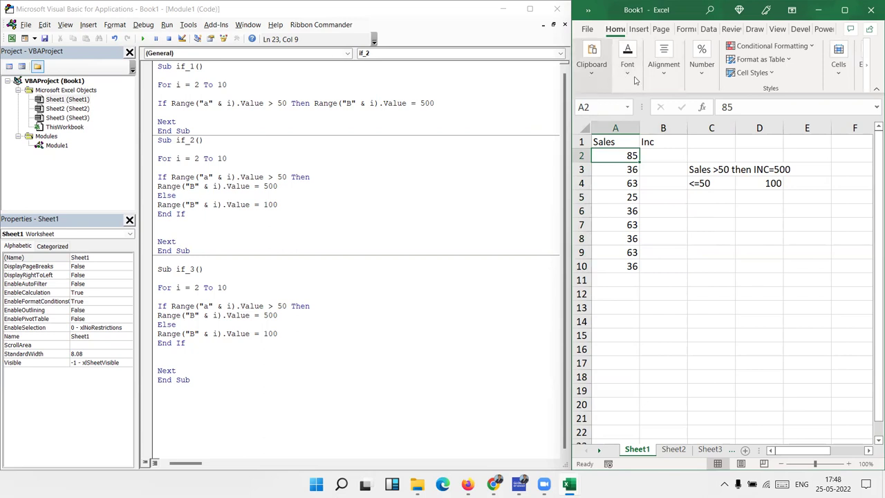
left_click(627, 66)
- Remove the yellow fill applied to cell A2
left_click(702, 123)
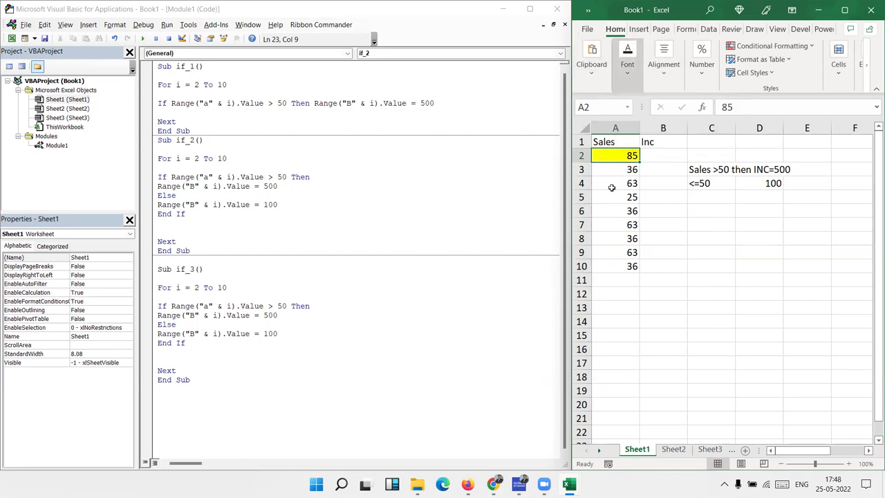
key("Escape")
key("ctrl+z")
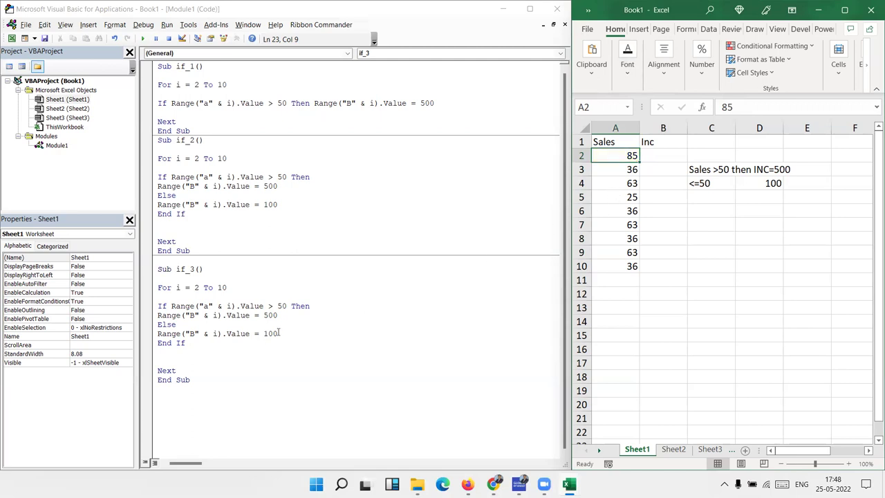
- Add Range("A" & i).Interior.Color = vbRed under the 500 line in if_3
left_click(290, 314)
key("Return")
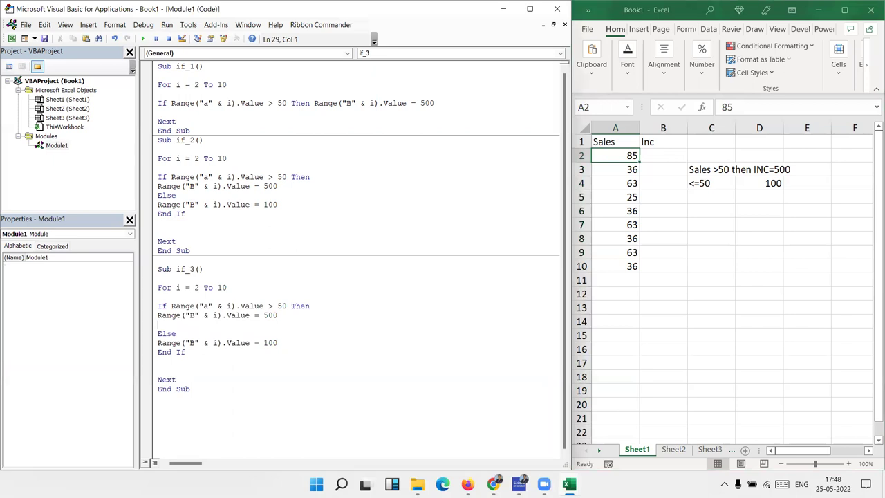
type("range")
type("(\"A\"&i")
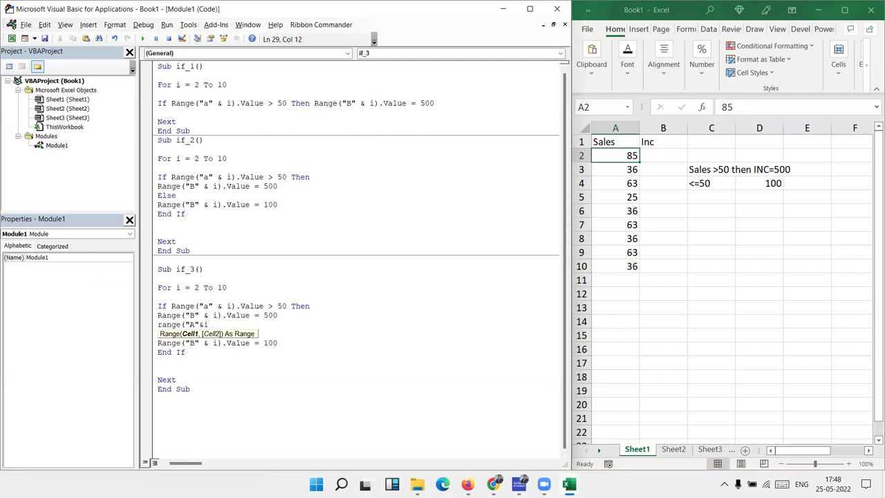
type(").")
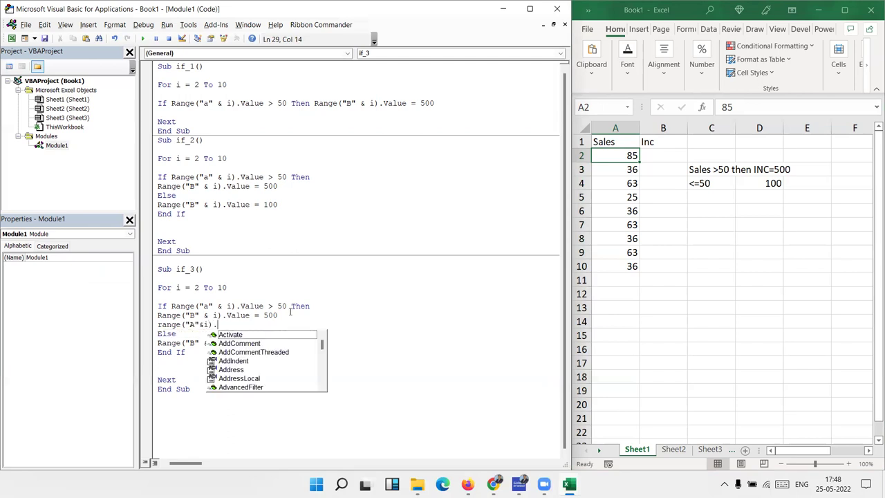
type("in")
key("Down")
key("Down")
key("Tab")
type(".c")
key("Tab")
type("=vbred")
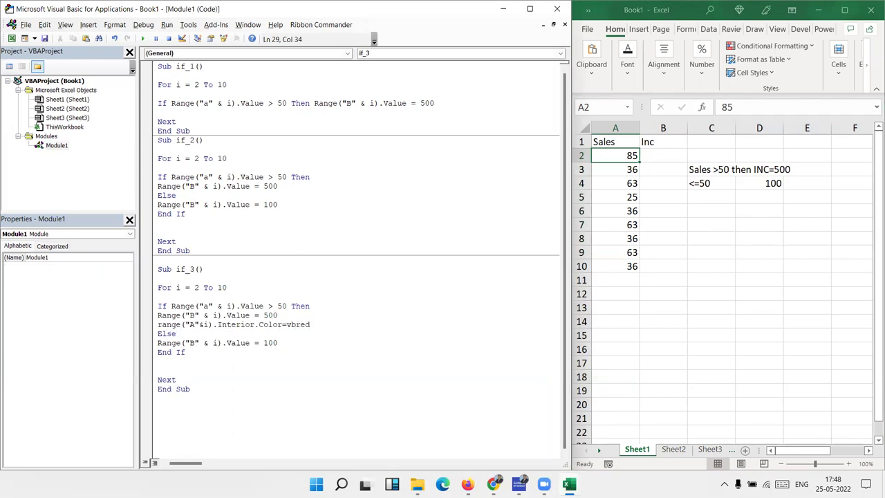
key("Down")
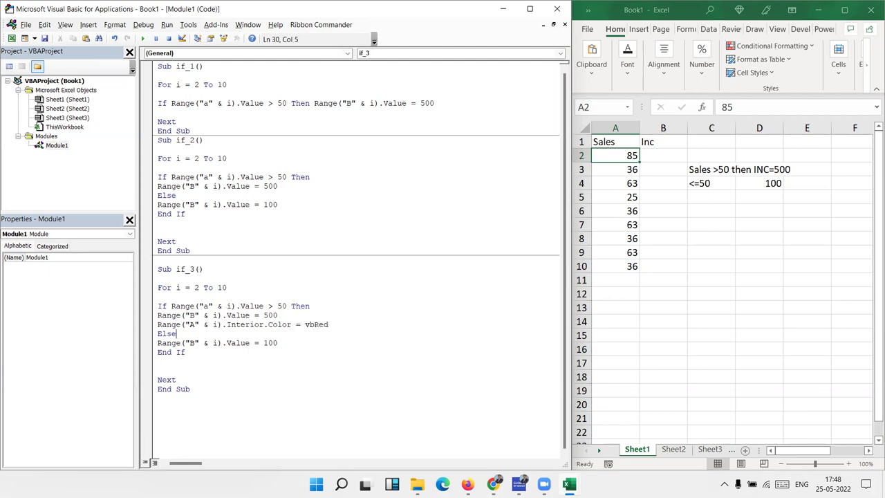
left_click_drag(238, 333, 235, 324)
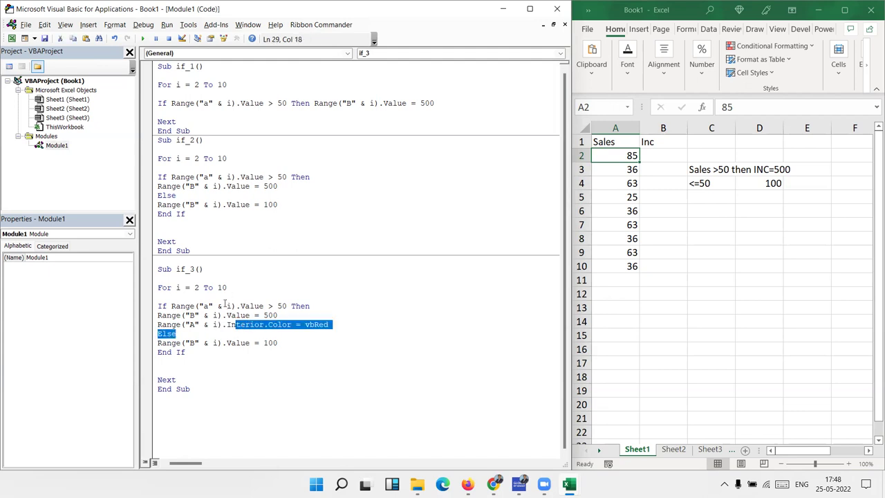
- Run if_3 and check the Inc results and the red sales cells in A2:A9
left_click(235, 297)
left_click(143, 39)
left_click_drag(683, 157, 639, 266)
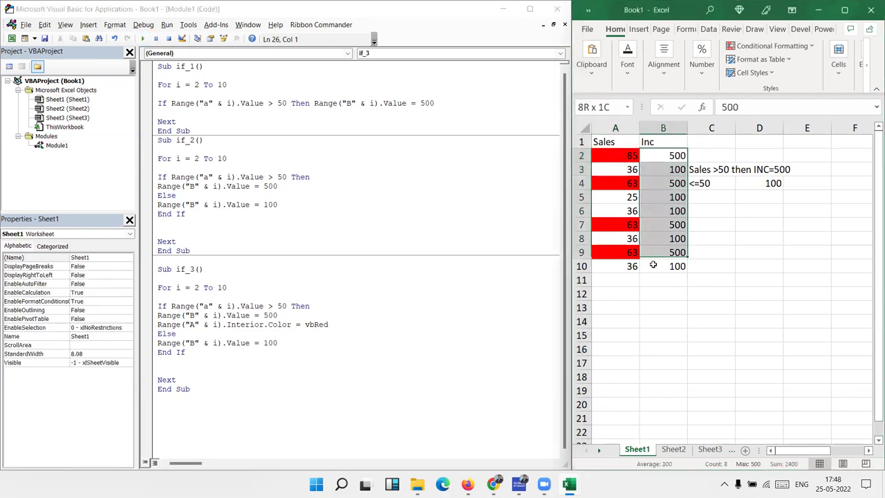
left_click(616, 253)
left_click_drag(618, 211, 615, 156)
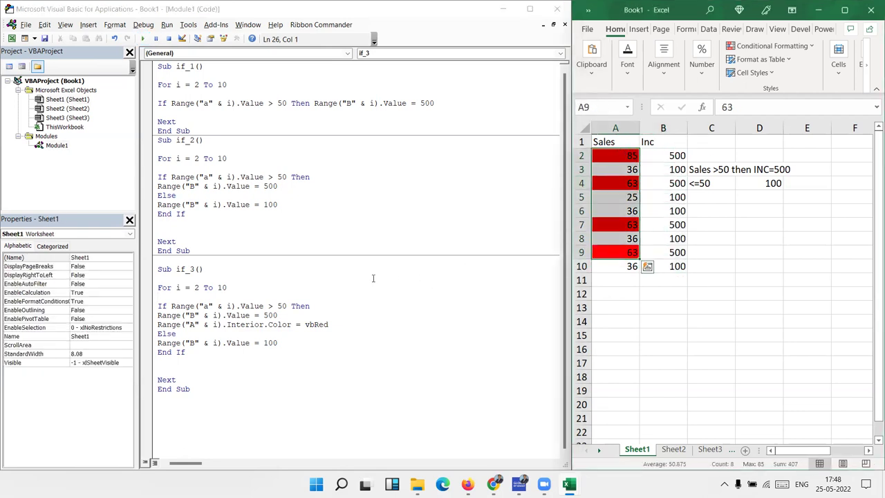
- Space out the if_3 If block with blank lines around the Inc and colour lines
left_click(297, 315)
key("Return")
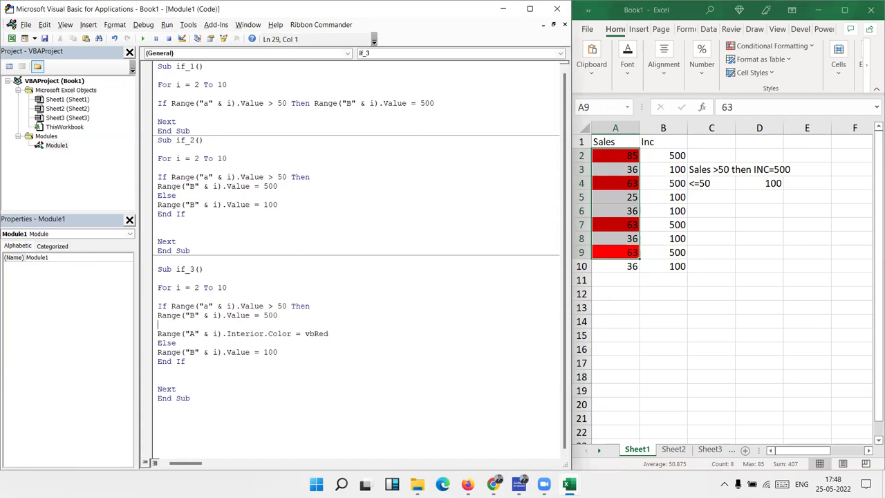
key("Delete")
key("Down")
key("Return")
key("Return")
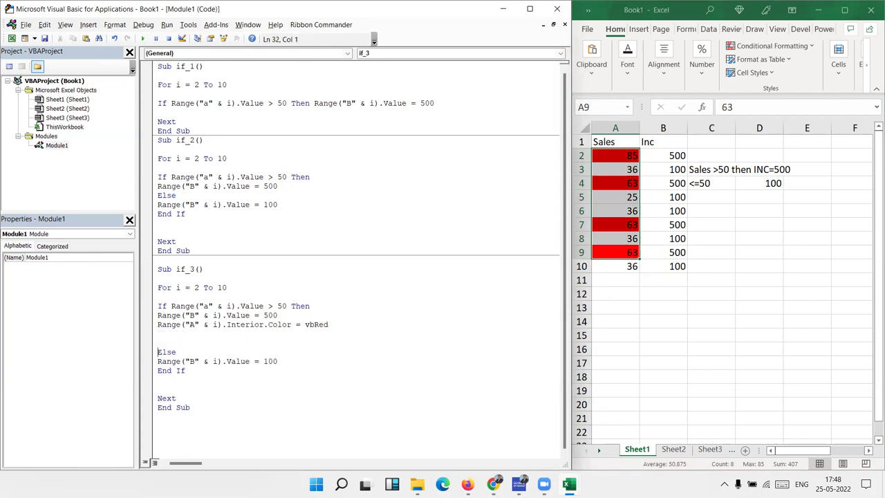
key("Up")
key("Up")
key("Up")
key("Up")
key("Return")
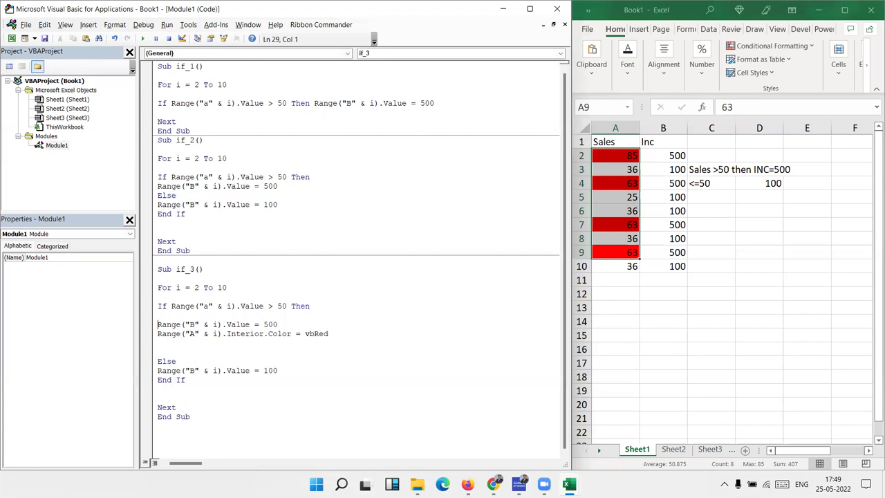
- Clear the Inc values in B2:B10
left_click(649, 322)
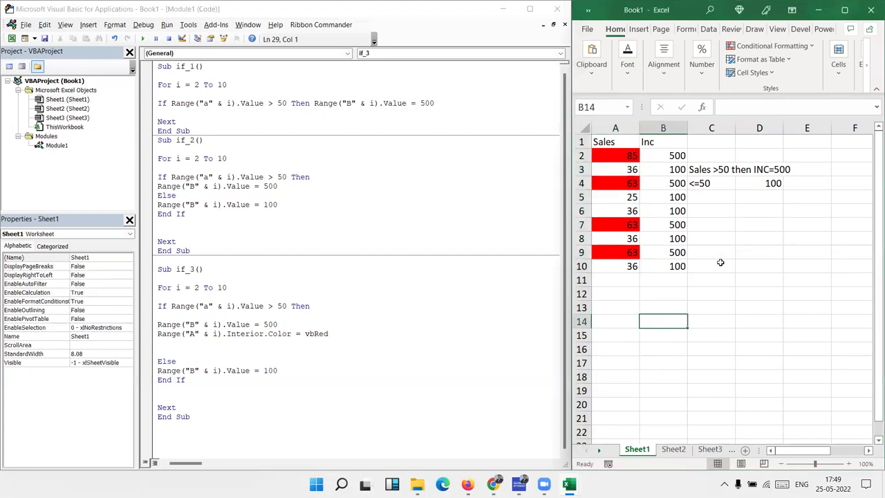
left_click_drag(672, 156, 644, 262)
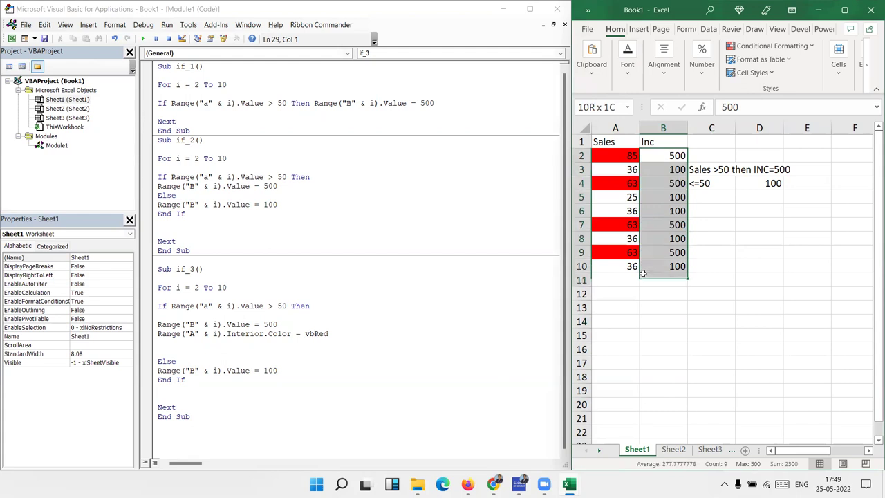
key("Delete")
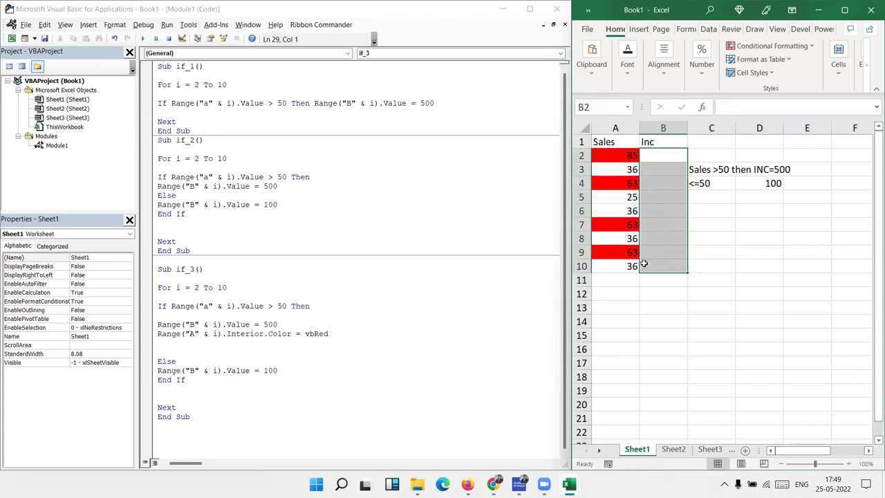
- Add a 50-80 rule with 500 in C6:D6 and review the sales values
left_click(715, 209)
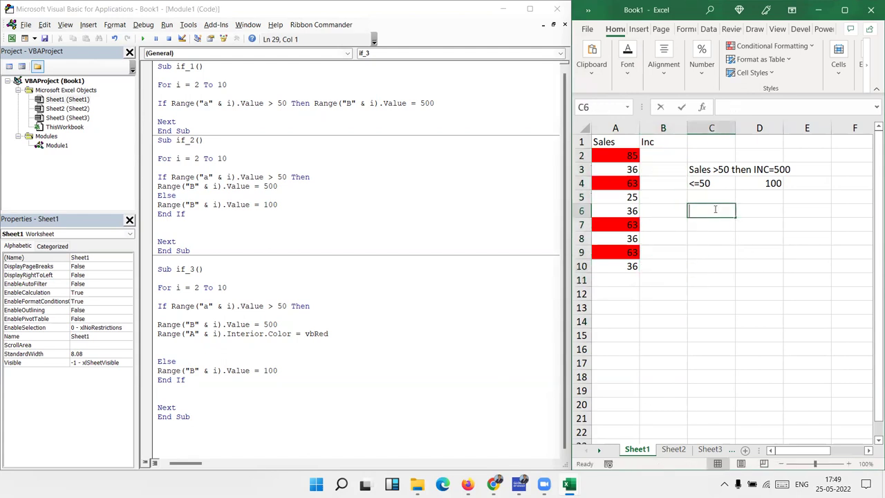
type("8")
type("0")
type("-")
type("5")
key("BackSpace")
key("BackSpace")
key("BackSpace")
key("BackSpace")
type("50-80")
key("Tab")
type("500")
left_click(802, 289)
left_click_drag(695, 211, 766, 214)
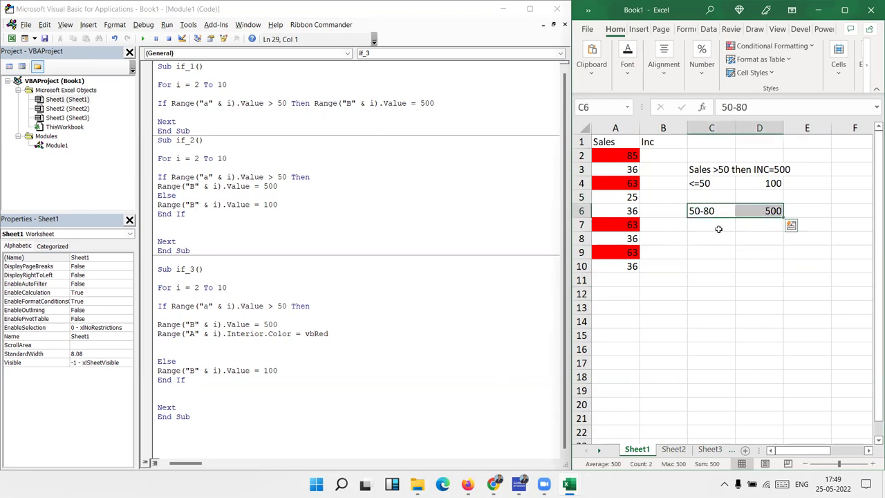
left_click(762, 218)
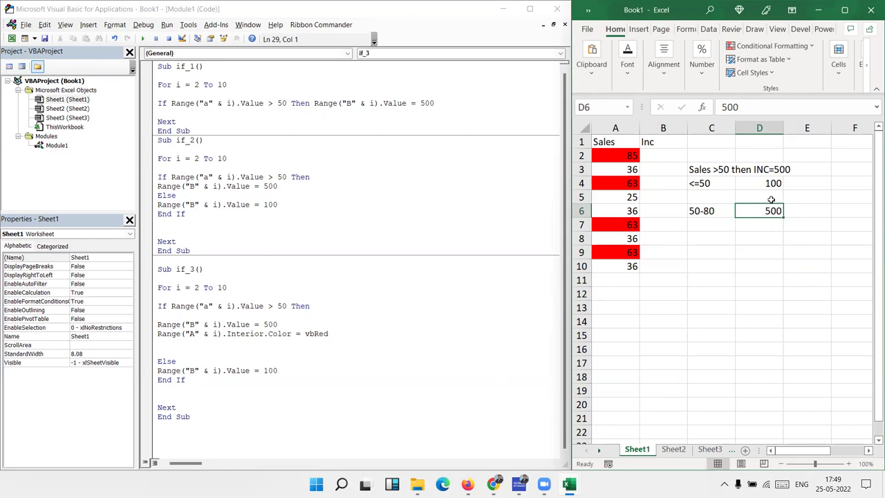
left_click_drag(637, 267, 596, 152)
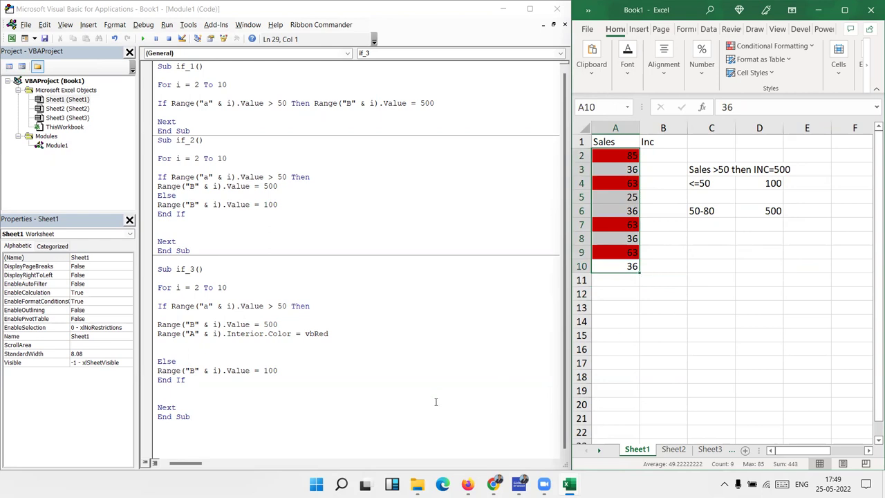
left_click(195, 410)
- Start a new Sub if_4 below the if_3 macro
key("Return")
key("Return")
key("Return")
key("Return")
key("Return")
key("Return")
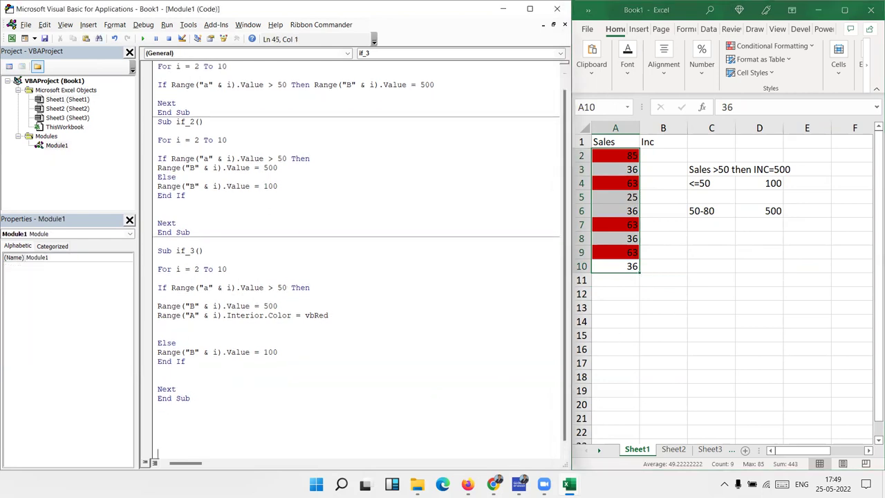
key("Return")
key("Return")
key("Return")
key("Return")
key("Return")
key("Return")
key("Return")
key("Return")
key("Return")
key("Return")
key("Return")
left_click(162, 205)
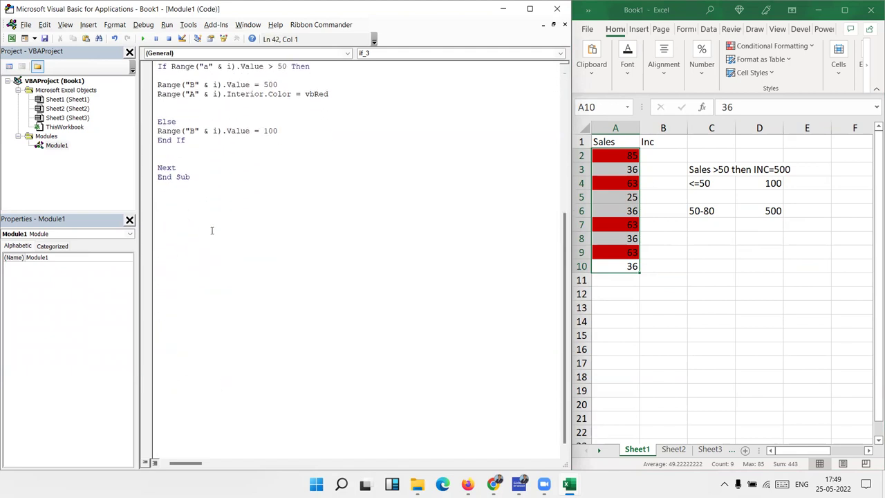
type("sub ")
type("if")
type(" 4")
key("Return")
key("Return")
key("Return")
key("Up")
key("Up")
- Write the condition If Range("A" & i).Value >= 50 And Range("A" & i).Value <= 80 Then
type("if ")
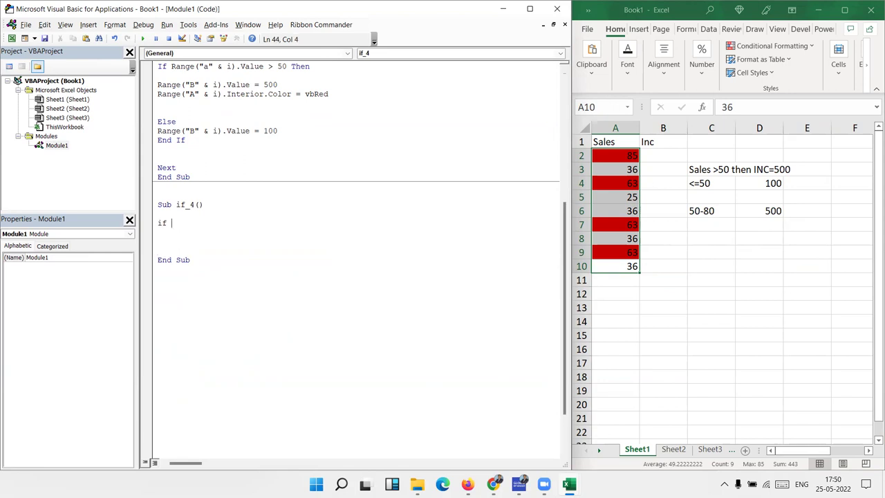
type("range(")
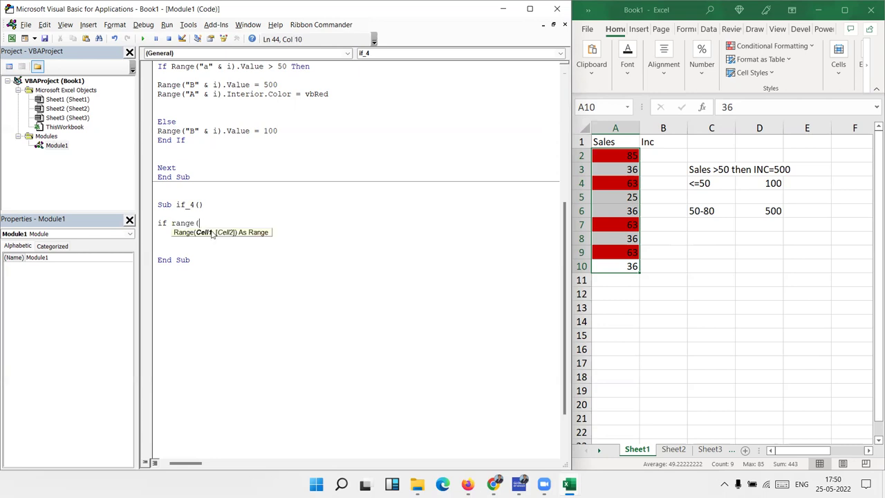
type("\"")
type("A\" ")
type("& i")
type(").v")
key("Down")
key("Tab")
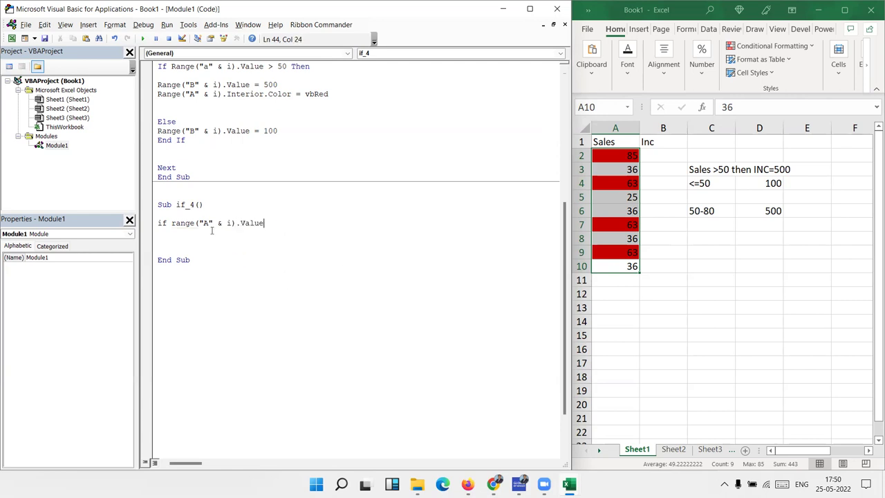
type(" >=")
type("50")
type(" and ")
type("range(\"")
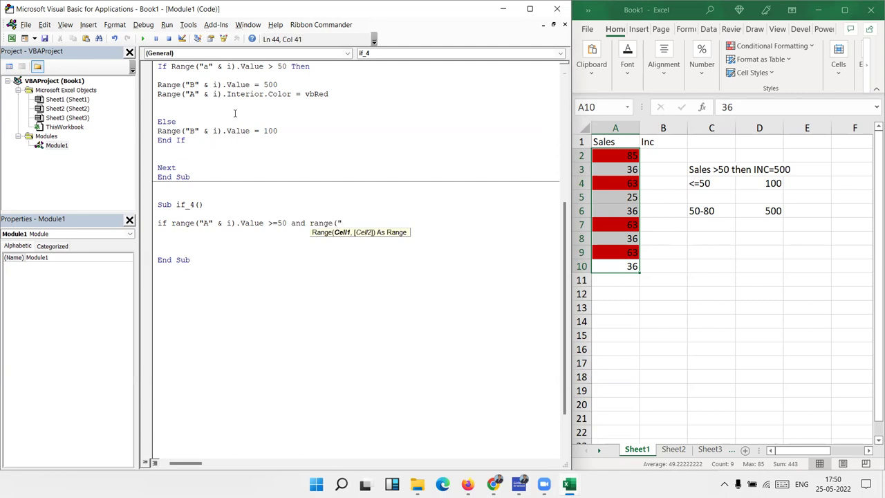
type("B")
key("BackSpace")
type("A\" & i).")
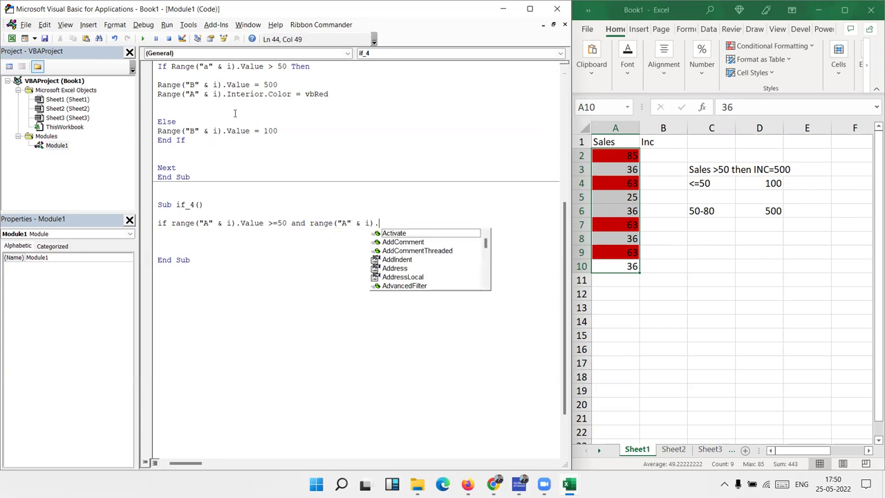
type("Value <=8")
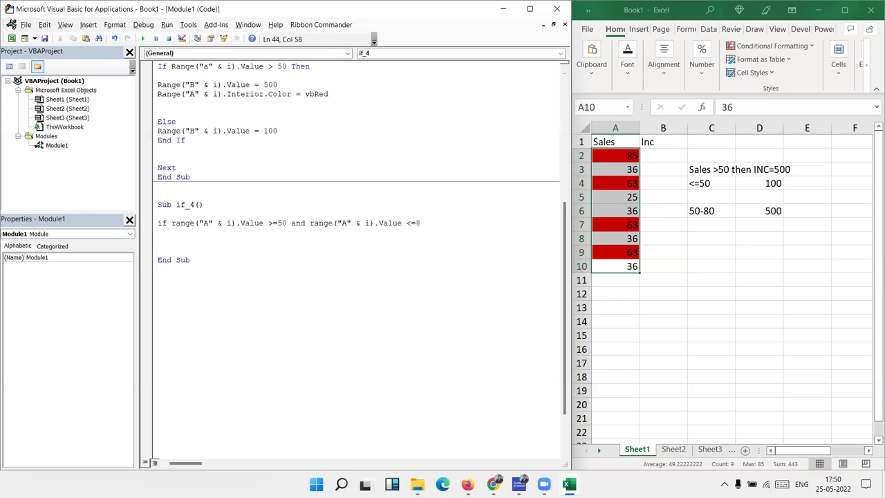
type("0 th")
type("en")
key("Return")
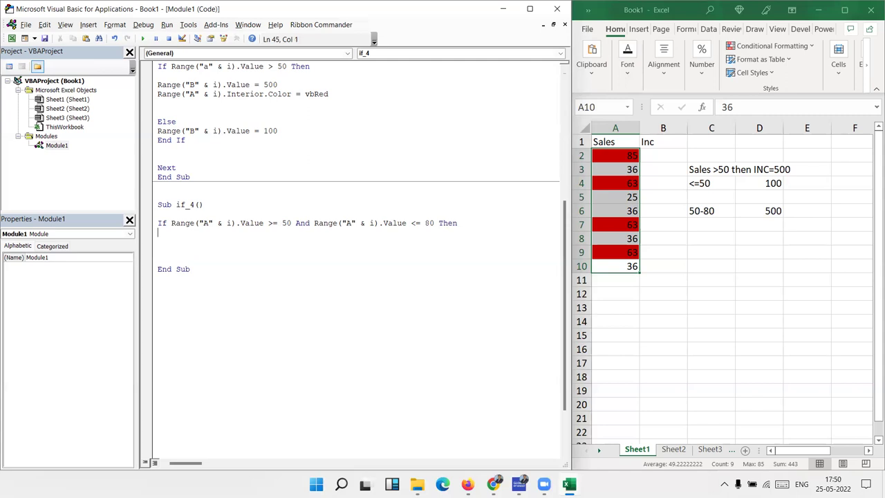
- Fix the stray And typo and add Else and End If below the condition
left_click(410, 223)
type("and")
key("BackSpace")
key("BackSpace")
key("BackSpace")
key("BackSpace")
key("BackSpace")
left_click(201, 250)
type("else")
key("Return")
key("Return")
type("end if")
key("Up")
key("Up")
key("Up")
key("Up")
key("Return")
key("Return")
key("BackSpace")
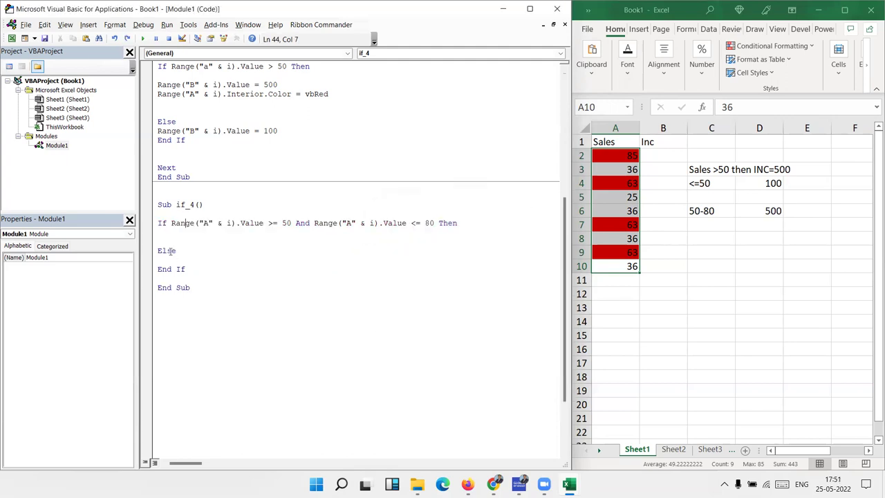
key("Home")
key("Return")
key("Return")
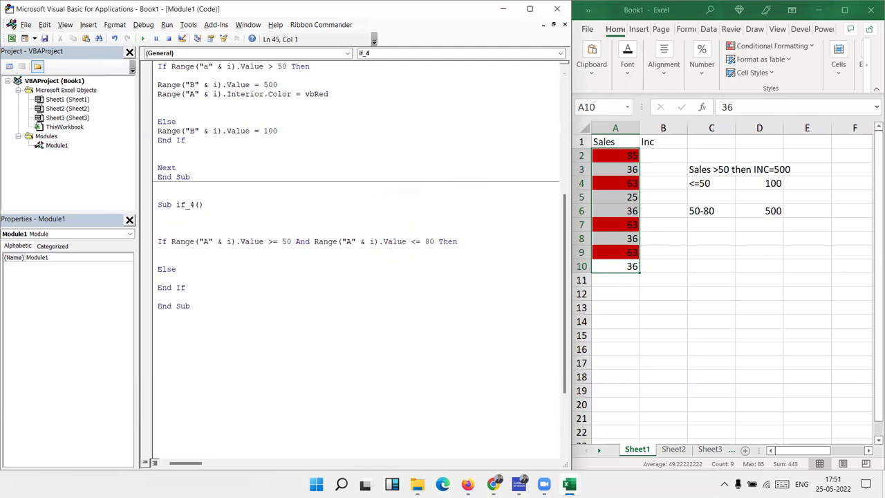
- Wrap the if_4 If block in a For i = 2 To 10 … Next i loop
type("for ")
type("i")
type("= 2 to ")
type("10")
left_click(174, 297)
key("Return")
key("Return")
type("next i")
- Add Range("B" & i).Value = 500 inside the If branch
key("Up")
key("Up")
key("Up")
key("Up")
key("Up")
key("Up")
type("r")
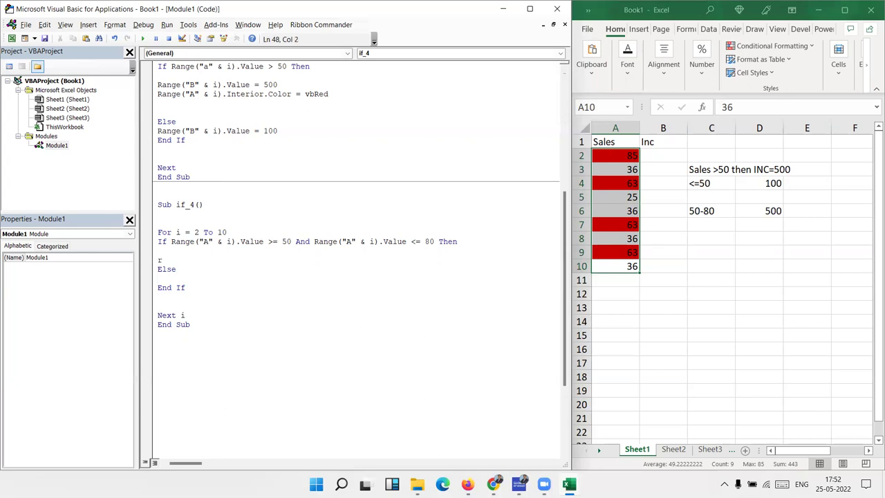
type("ange(")
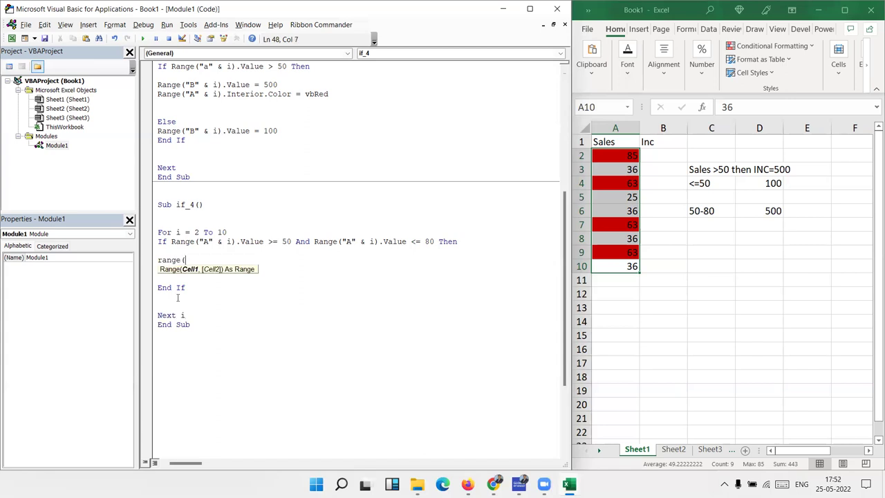
type("\"")
type("B")
type("\"&")
type("i)")
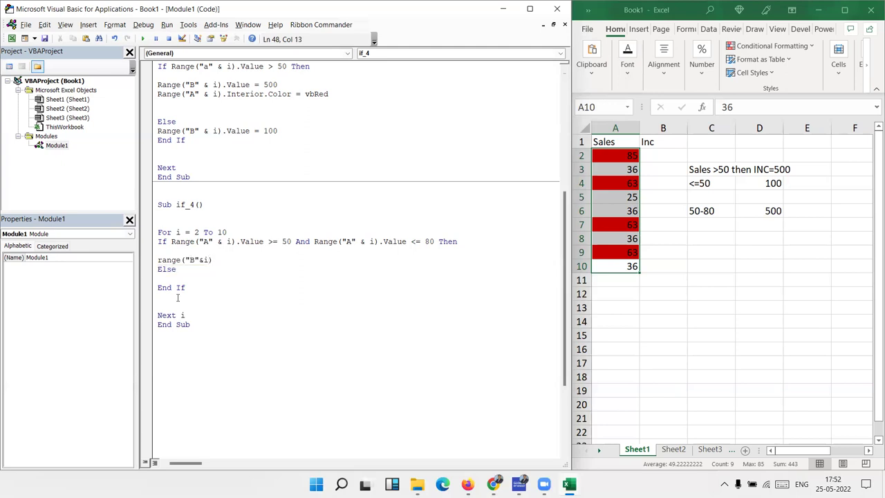
type(".")
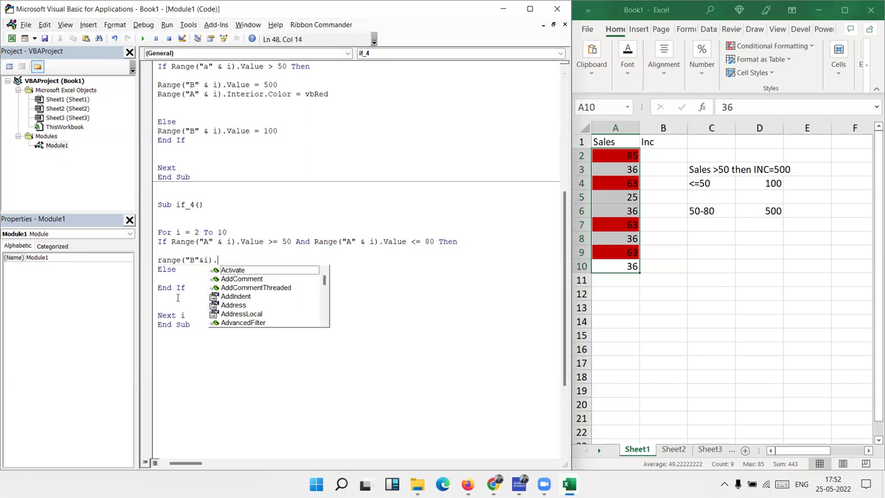
type("v")
key("Down")
key("Tab")
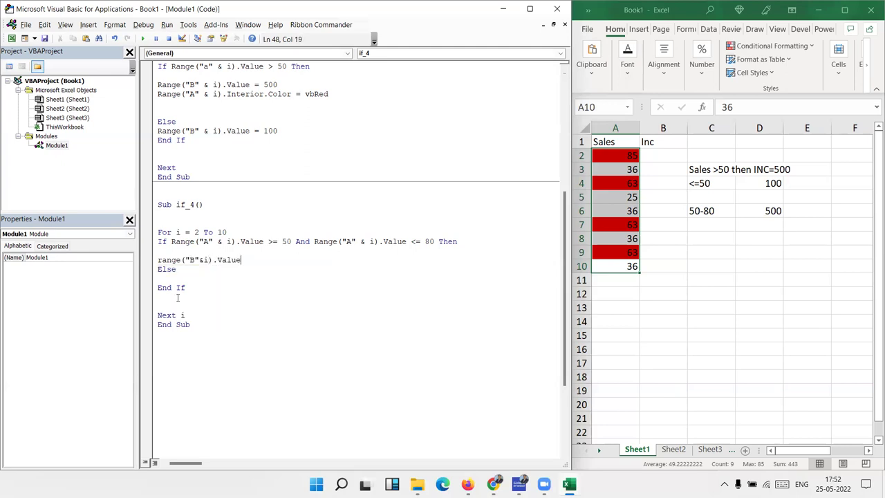
type("= 500")
key("Down")
key("Down")
- Delete the Else keyword and the blank lines around the assignment
key("Left")
key("shift+Left")
key("shift+Left")
key("shift+Left")
key("shift+Left")
key("BackSpace")
key("Delete")
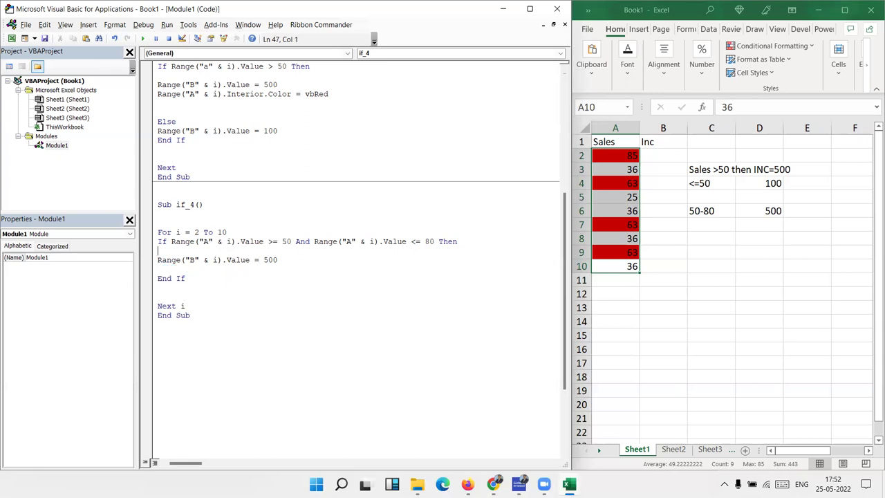
key("Down")
key("Delete")
key("Up")
key("BackSpace")
key("Down")
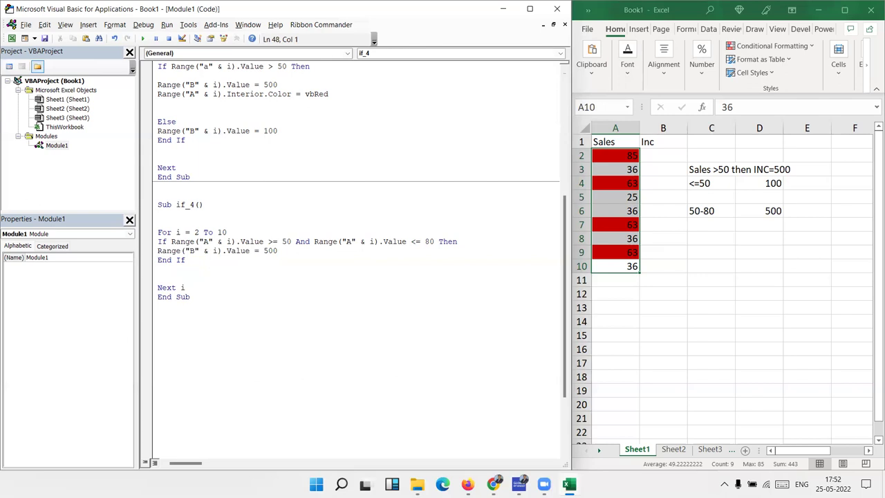
scroll(197, 301, "up", 3)
scroll(199, 277, "up", 3)
scroll(204, 221, "up", 3)
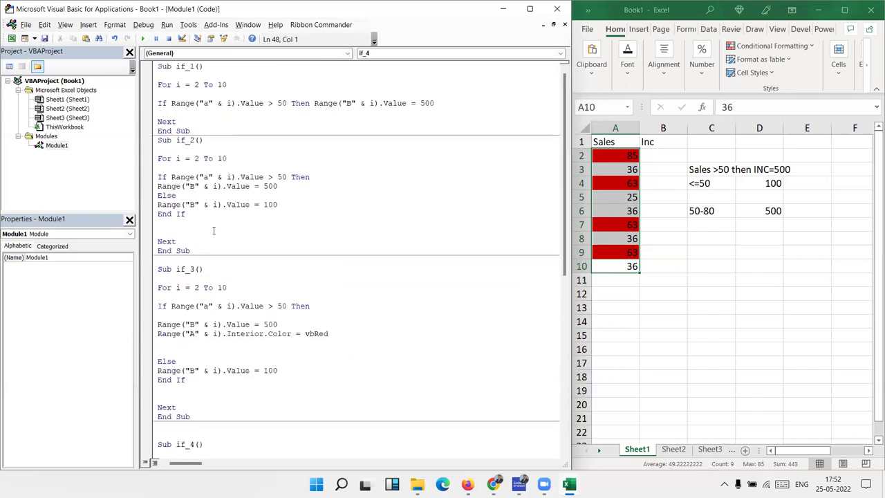
left_click_drag(191, 131, 160, 69)
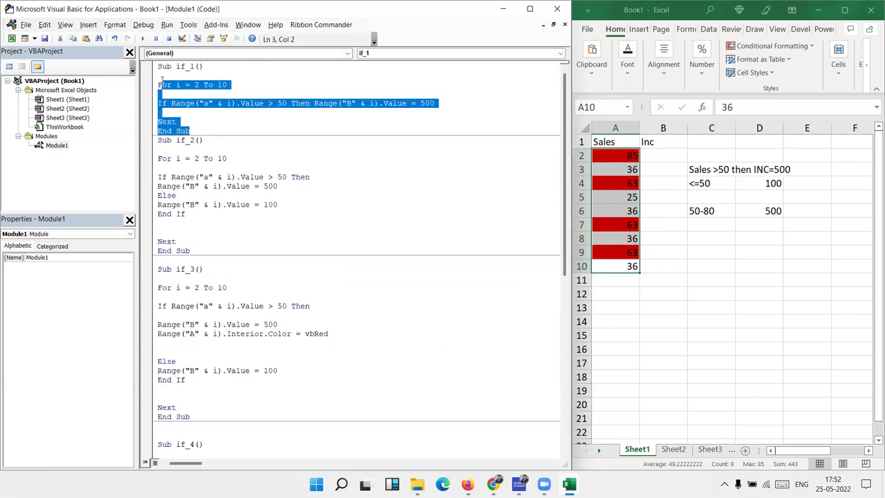
left_click_drag(171, 177, 242, 197)
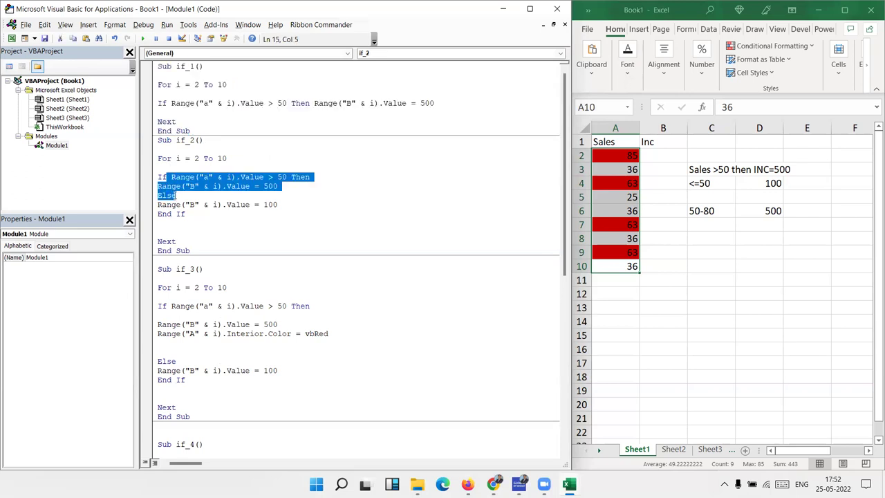
double_click(242, 205)
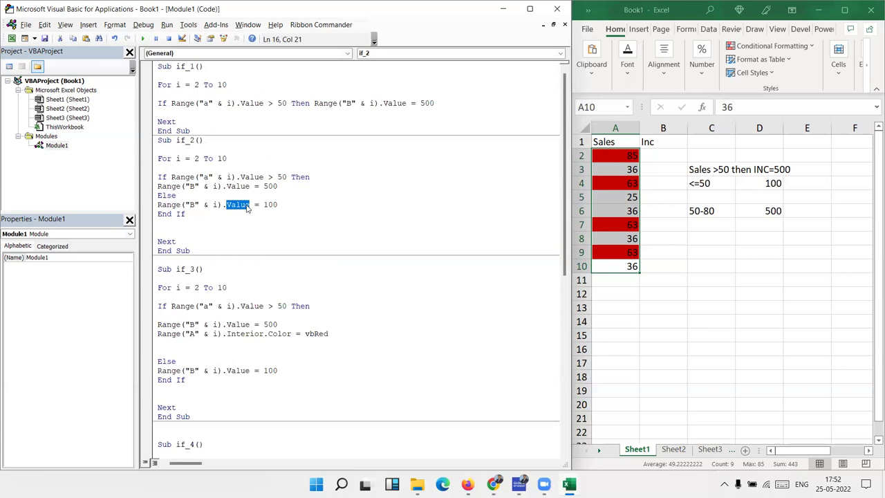
left_click_drag(158, 195, 186, 205)
scroll(185, 208, "down", 4)
scroll(185, 235, "down", 1)
scroll(181, 262, "down", 3)
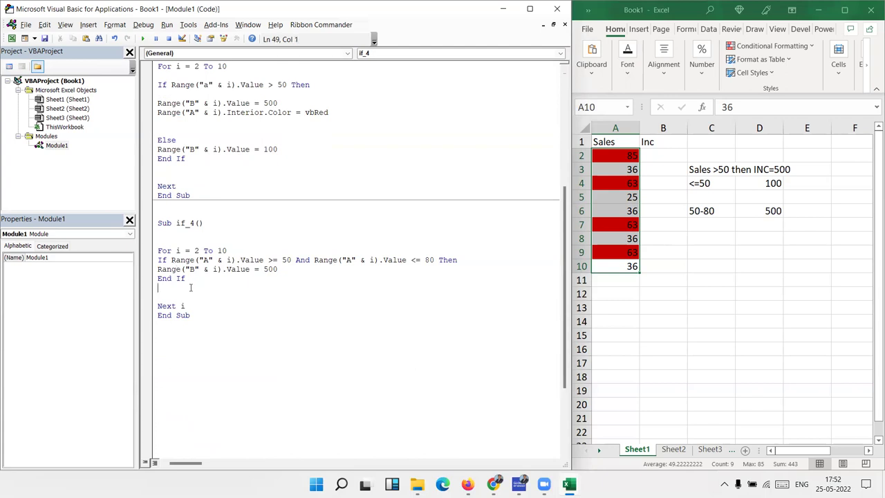
left_click_drag(190, 279, 151, 261)
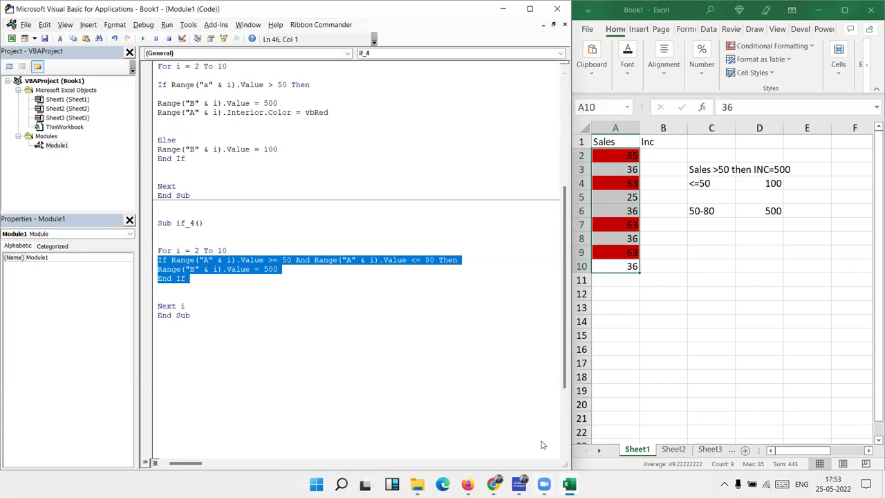
- On Sheet2, enter the Days header in A1 and fill day names from Sat down column A
left_click(673, 450)
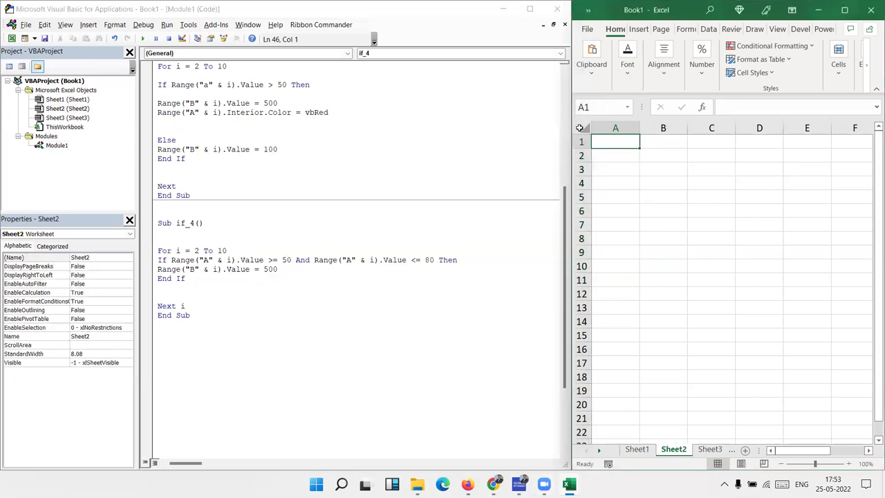
type("Days")
key("Return")
type("Sa")
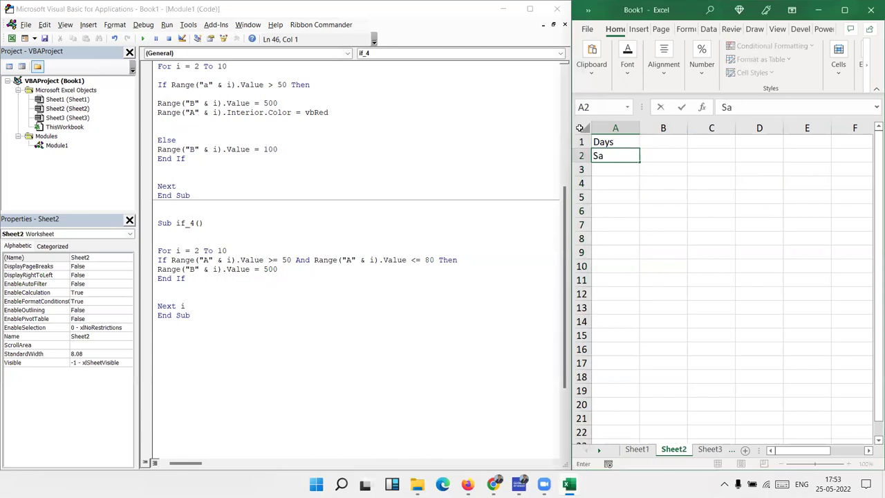
type("t")
left_click(615, 173)
left_click(607, 158)
left_click_drag(640, 163, 640, 367)
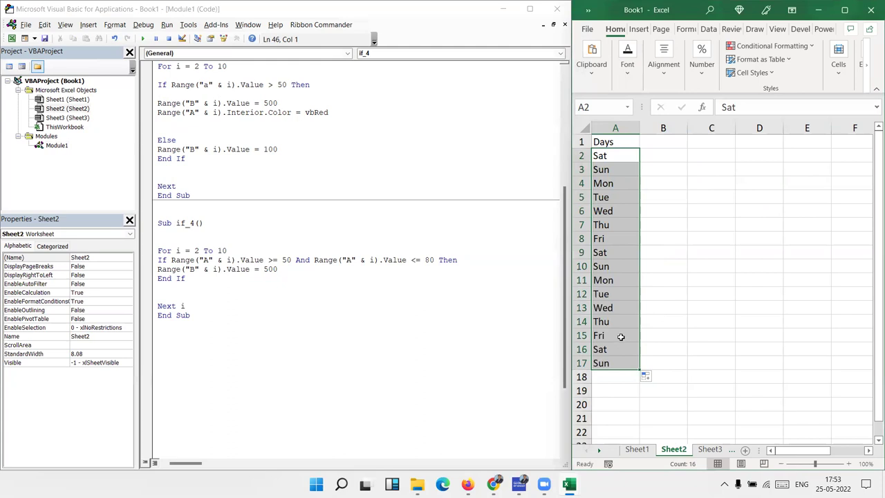
- Clear the extra trailing Sat and Sun entries and add the St heading in B1
left_click(616, 362)
key("Up")
key("shift+Down")
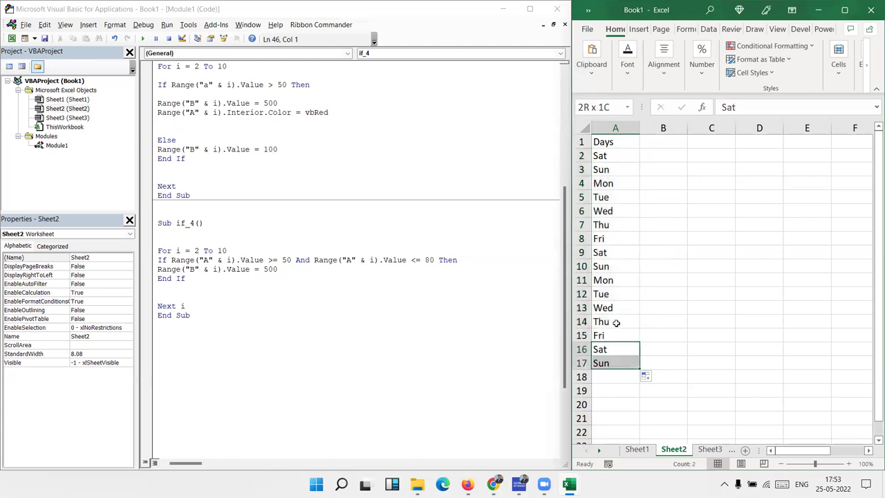
key("Delete")
key("Up")
key("Up")
key("Up")
key("Up")
key("Up")
key("Up")
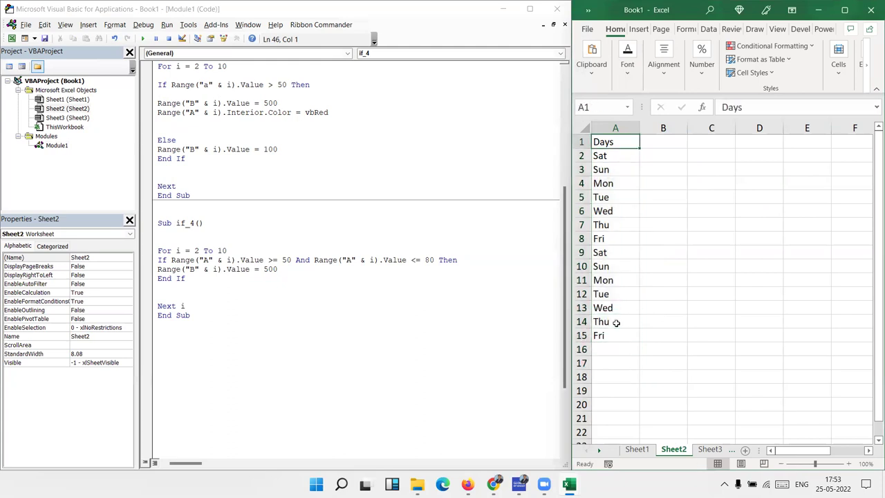
key("Right")
type("St")
key("Return")
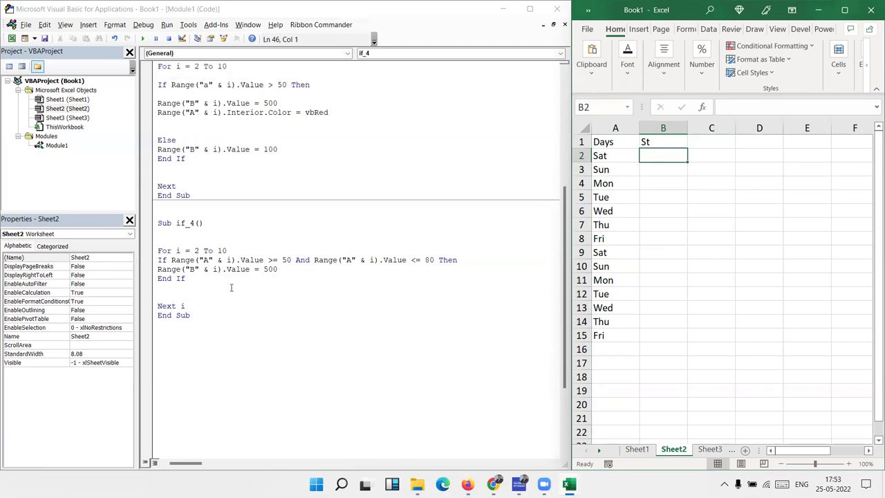
- Duplicate the if_4 macro below itself and rename the copy to if_5
scroll(228, 277, "down", 2)
left_click_drag(227, 272, 158, 164)
key("ctrl+c")
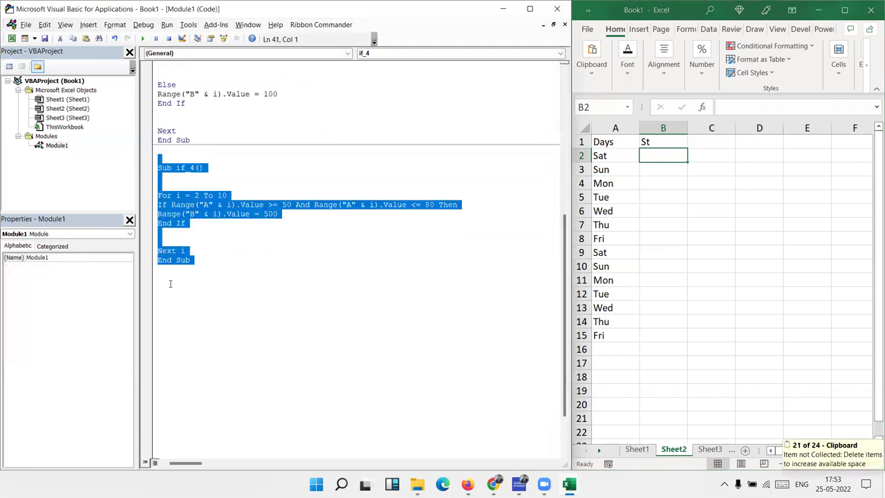
left_click(170, 283)
key("ctrl+v")
left_click(193, 297)
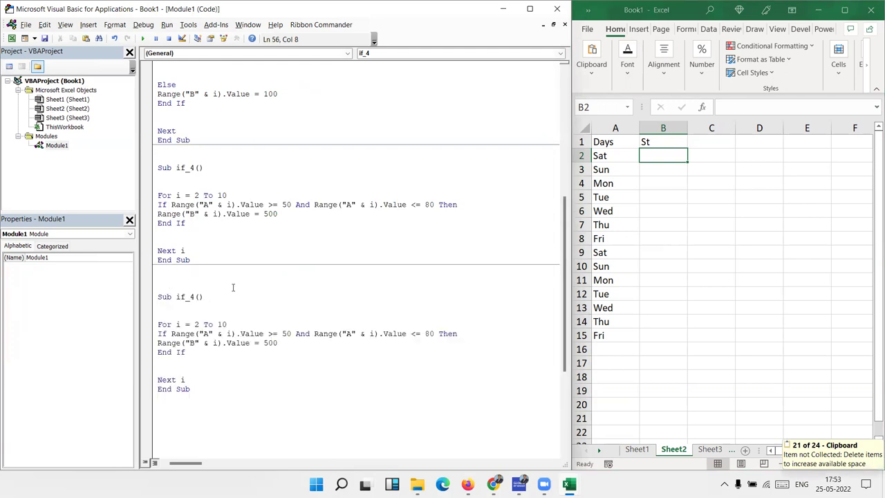
key("BackSpace")
type("5")
- Start editing the if_5 condition, undoing an accidental deletion of the loop line
scroll(282, 277, "down", 1)
scroll(281, 277, "down", 1)
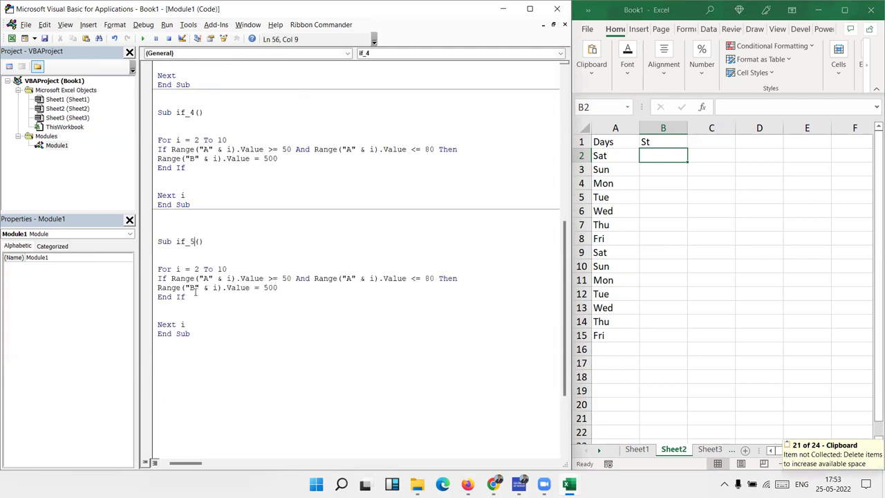
double_click(302, 278)
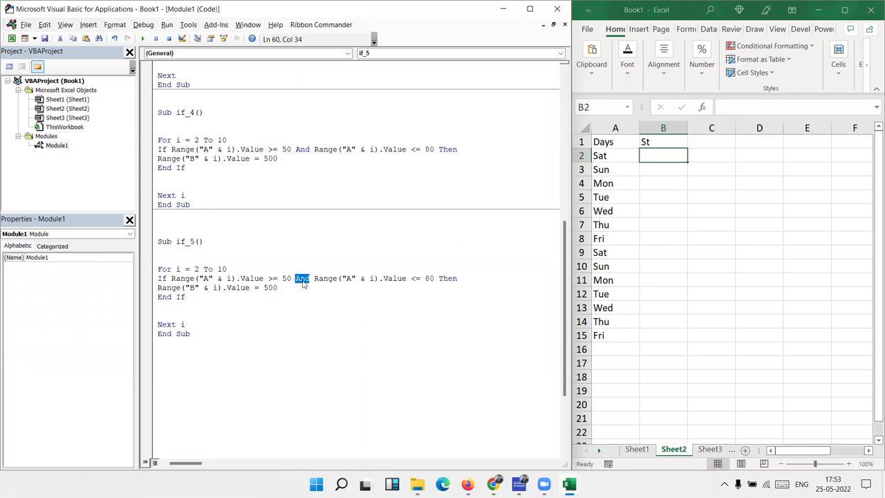
type("and")
mouse_move(268, 278)
left_mouse_down()
mouse_move(289, 278)
mouse_move(158, 269)
left_mouse_up()
key("Delete")
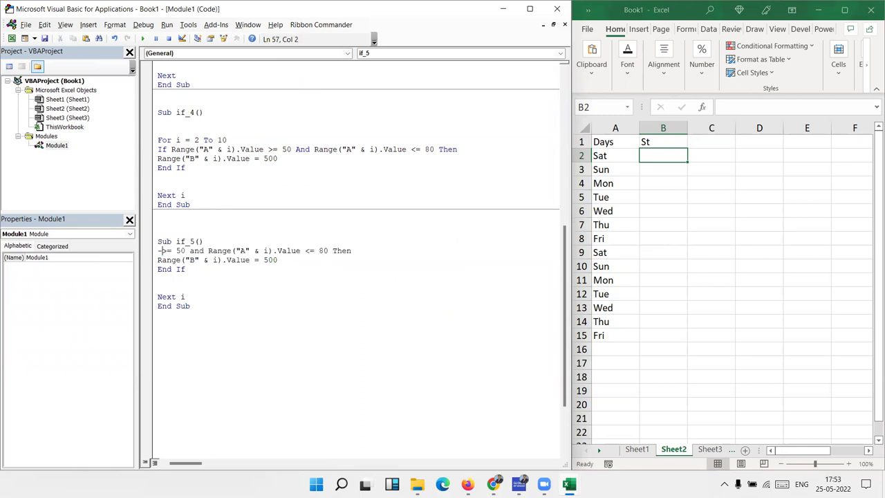
key("ctrl+z")
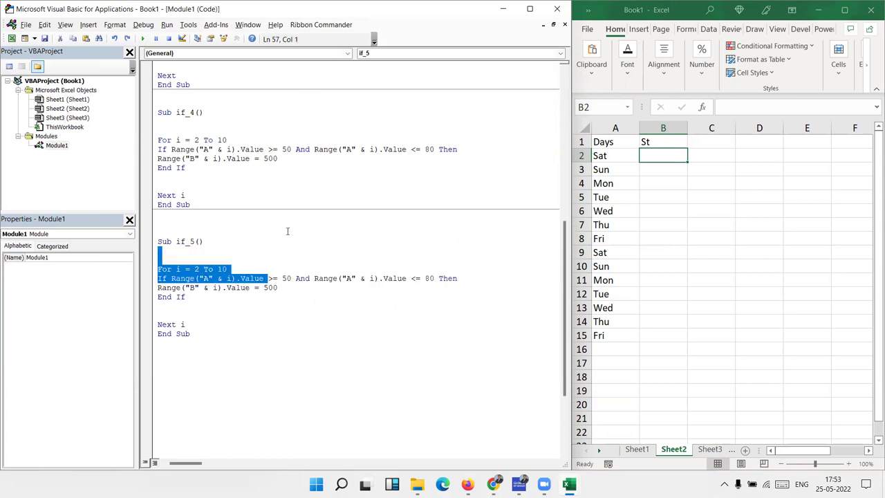
left_click(290, 306)
- Change the if_5 condition to test column A for "Sat" Or "Sun"
left_click_drag(270, 278, 295, 278)
key("Delete")
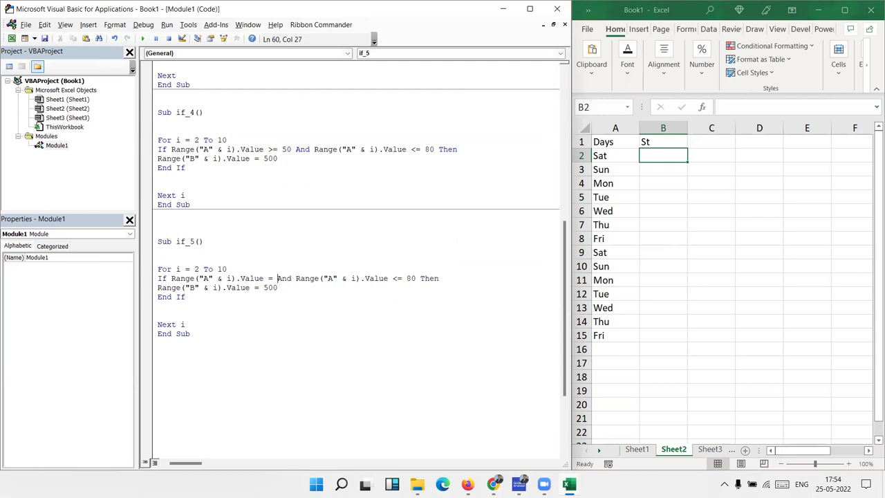
type("\"Sat\"")
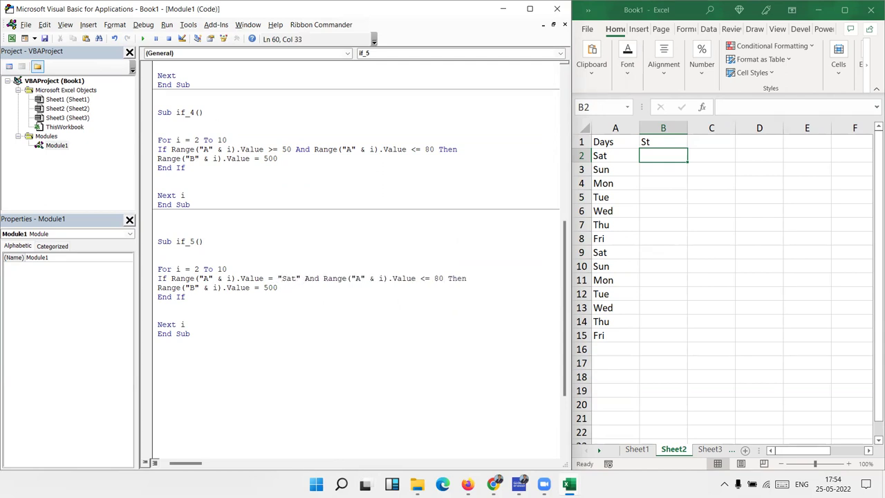
key("Delete")
key("Delete")
key("Delete")
type("or")
left_click_drag(415, 279, 444, 278)
type("=")
type("\"Sun\"")
left_click(244, 296)
- Make the Then branch write "OFF" to column B and add an Else line
double_click(267, 289)
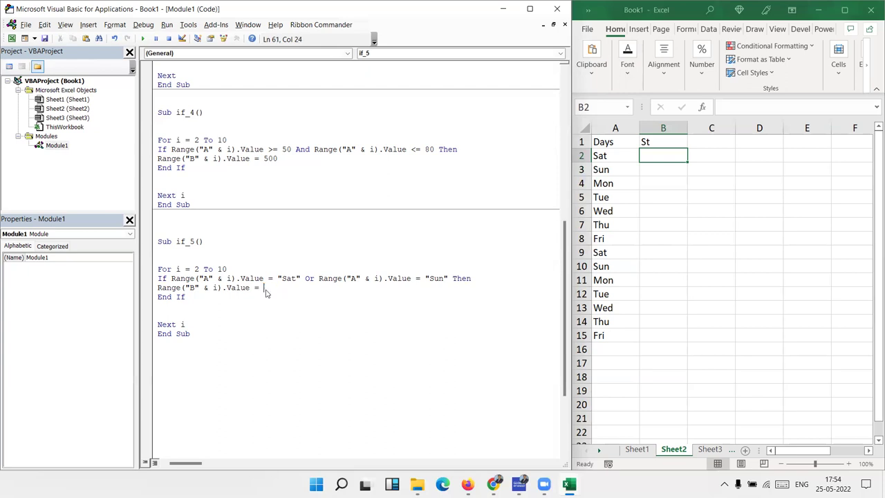
type("\"B\"")
key("BackSpace")
type("OFF")
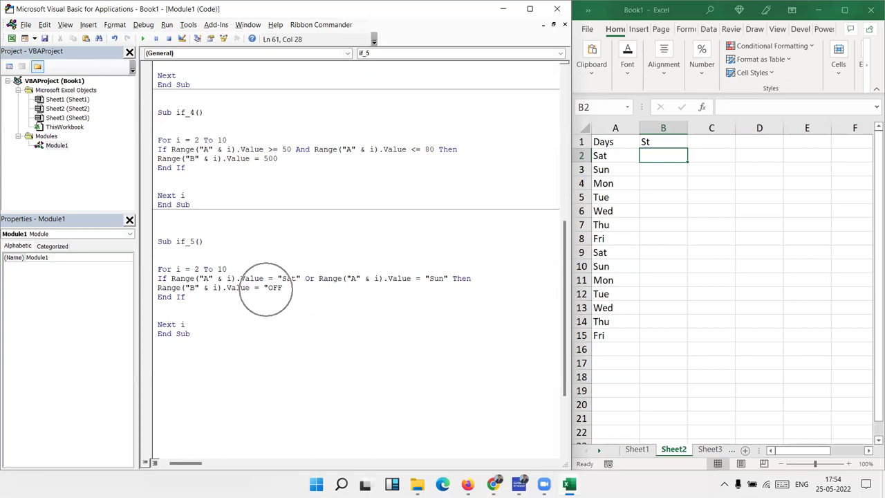
type("\"")
key("Return")
type("Else")
key("Return")
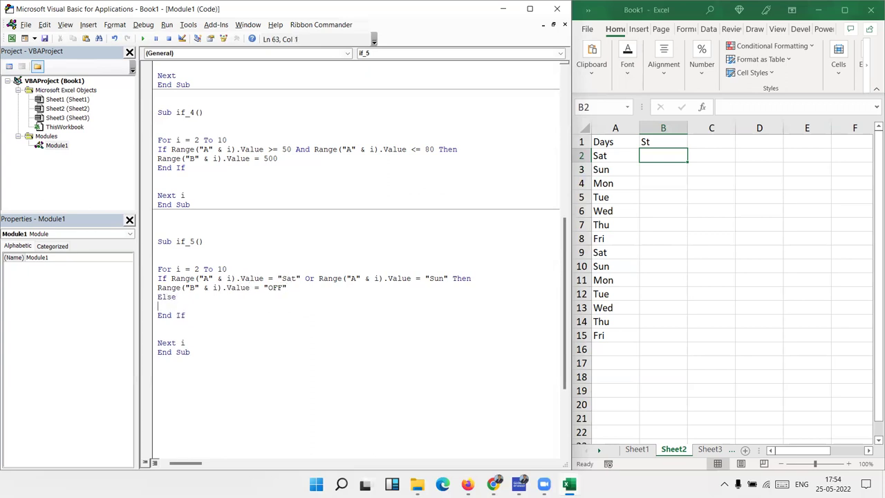
- Give the Else branch Range("B" & i).Value = "Open" by copying the OFF line
key("Up")
key("Up")
key("shift+End")
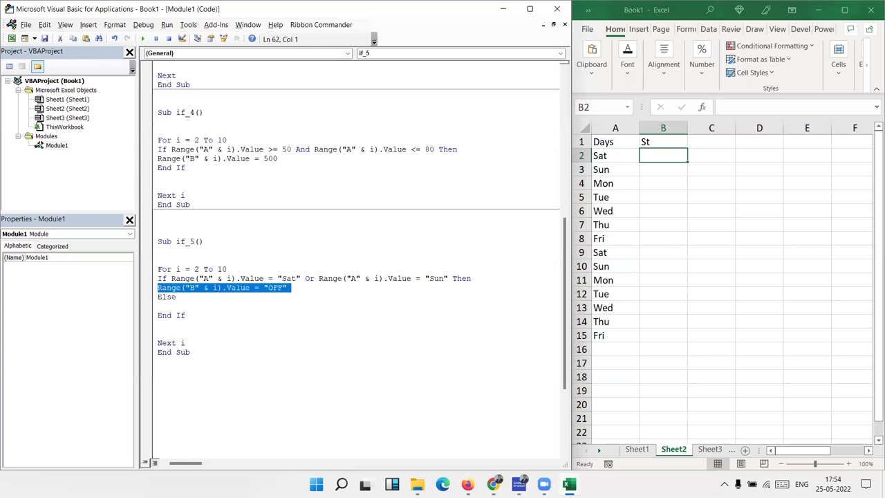
key("ctrl+c")
key("Down")
key("Down")
key("ctrl+v")
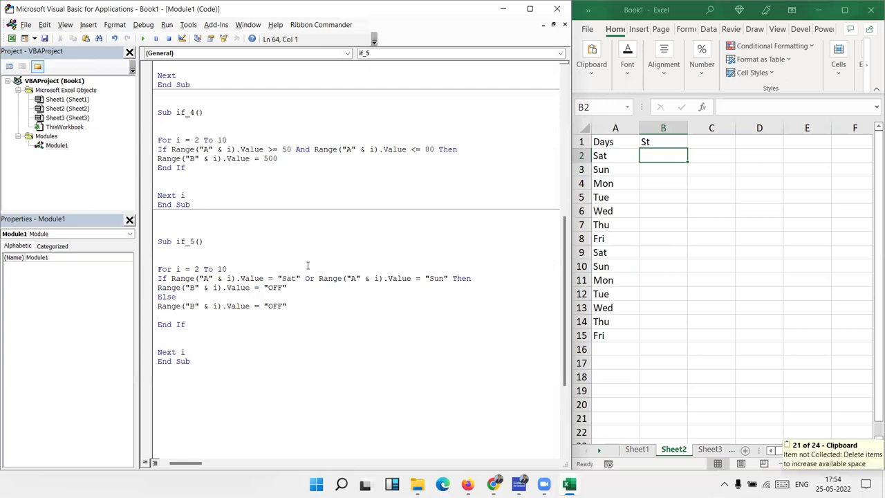
double_click(280, 307)
type("Open")
left_click(264, 327)
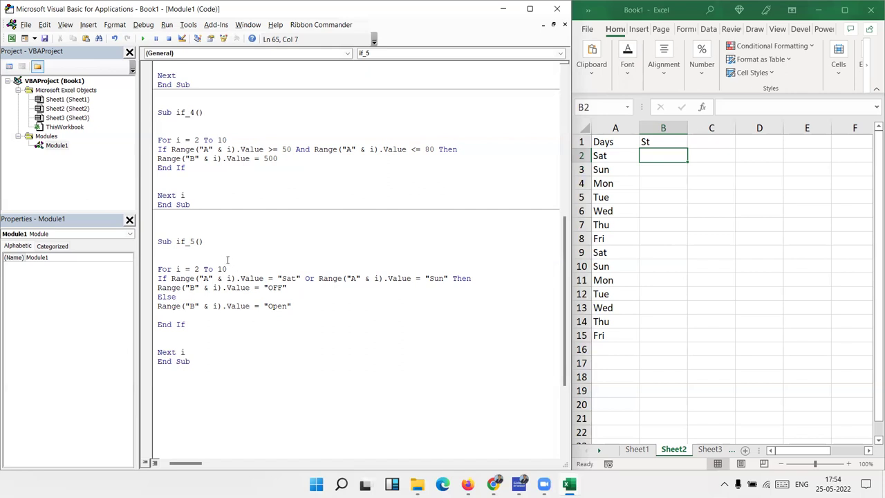
- Change the loop limit from 10 to 15 and run if_5
left_click(224, 260)
left_click(229, 268)
key("BackSpace")
type("54")
key("BackSpace")
left_click(224, 317)
left_click(142, 39)
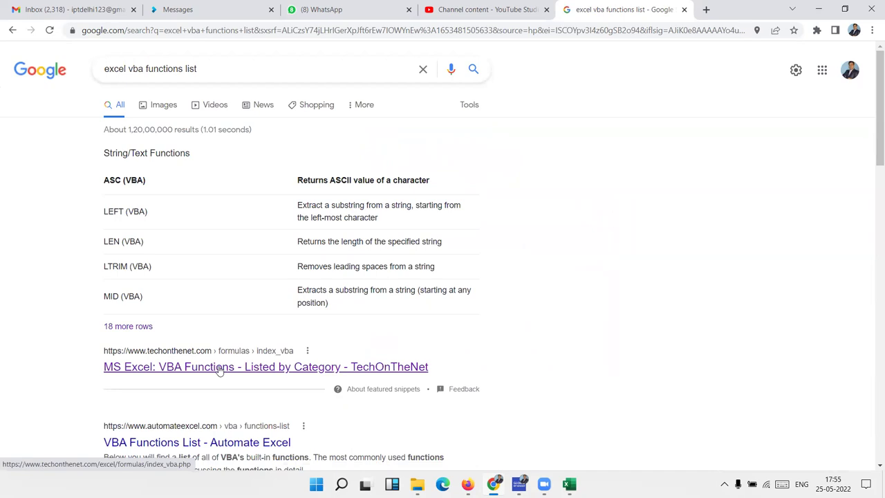
- Open TechOnTheNet's 'VBA Functions - Listed by Category' page and highlight the Logical Functions heading and AND entry
left_click(219, 370)
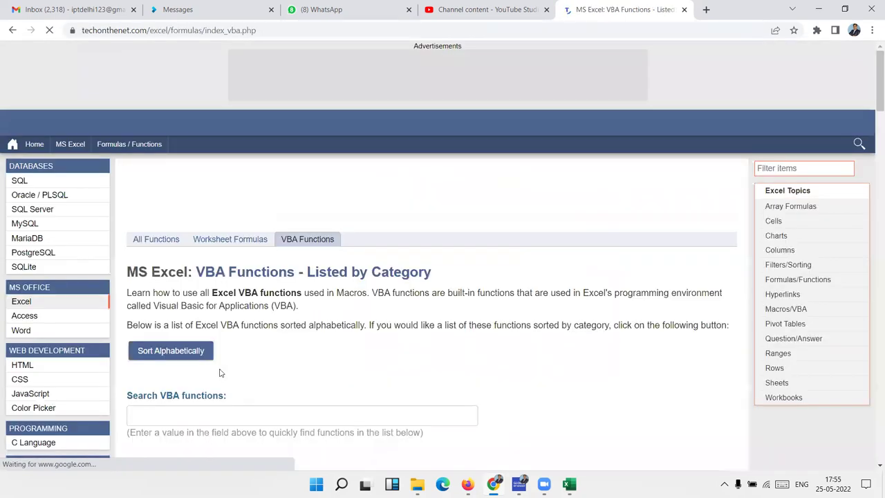
scroll(229, 328, "down", 5)
scroll(229, 328, "down", 7)
scroll(228, 327, "down", 4)
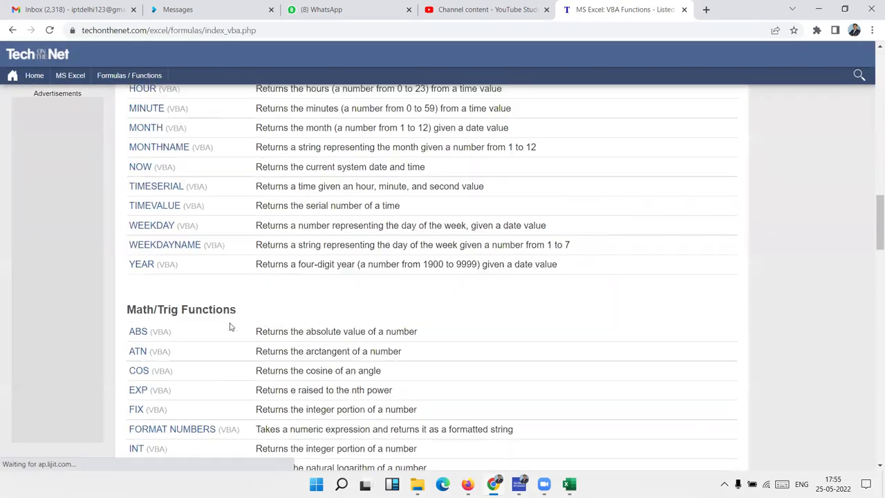
scroll(231, 327, "down", 5)
scroll(231, 326, "down", 4)
scroll(230, 326, "down", 3)
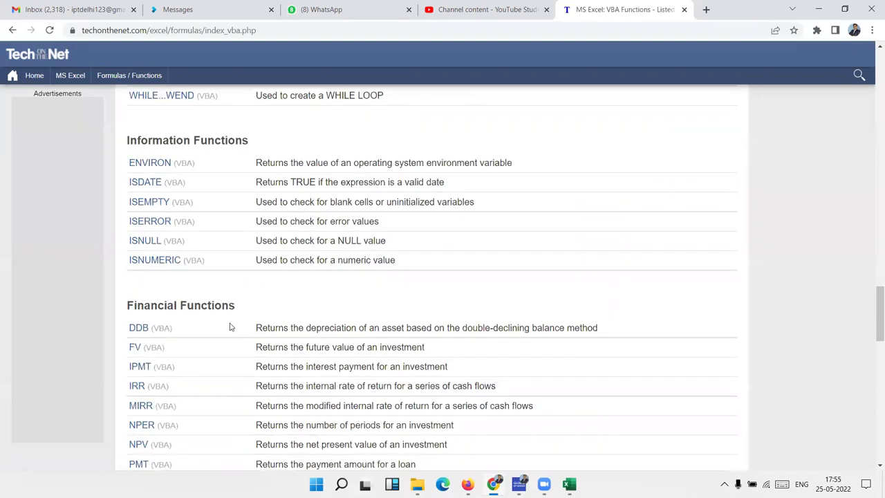
scroll(230, 326, "down", 2)
scroll(231, 326, "down", 3)
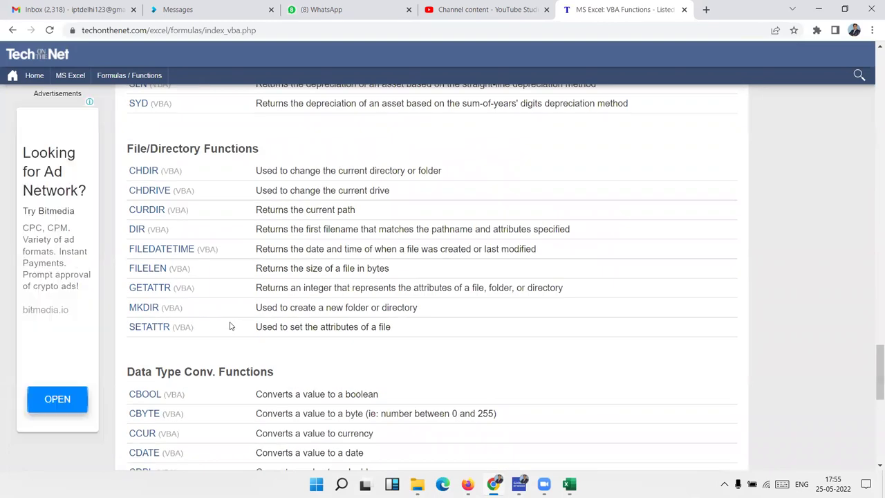
scroll(230, 325, "up", 7)
scroll(230, 323, "up", 5)
scroll(230, 323, "up", 5)
scroll(231, 321, "down", 5)
scroll(230, 322, "up", 3)
scroll(230, 322, "down", 3)
scroll(230, 323, "down", 3)
scroll(230, 322, "down", 2)
scroll(230, 322, "up", 3)
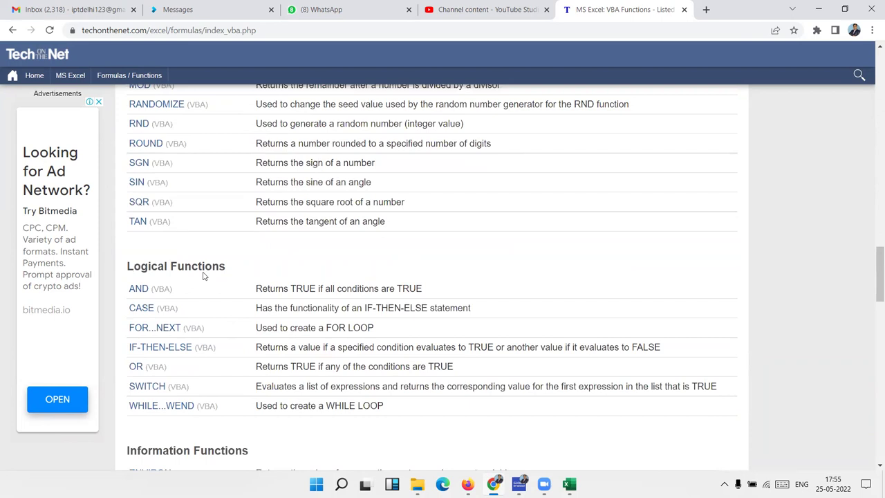
left_click_drag(192, 266, 173, 287)
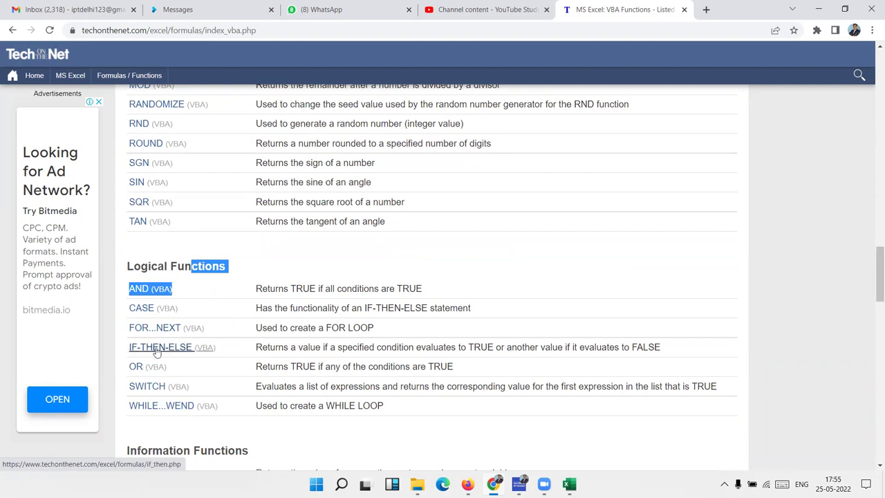
- Open the IF-THEN-ELSE article in a new tab, skim its examples, then return to the list
right_click(169, 355)
left_click(202, 357)
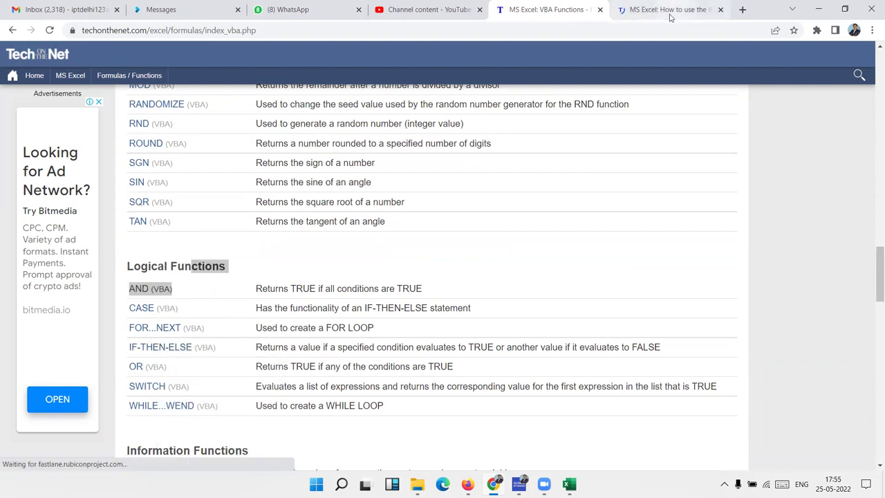
left_click(670, 12)
scroll(424, 269, "down", 10)
scroll(424, 270, "down", 3)
scroll(424, 270, "down", 6)
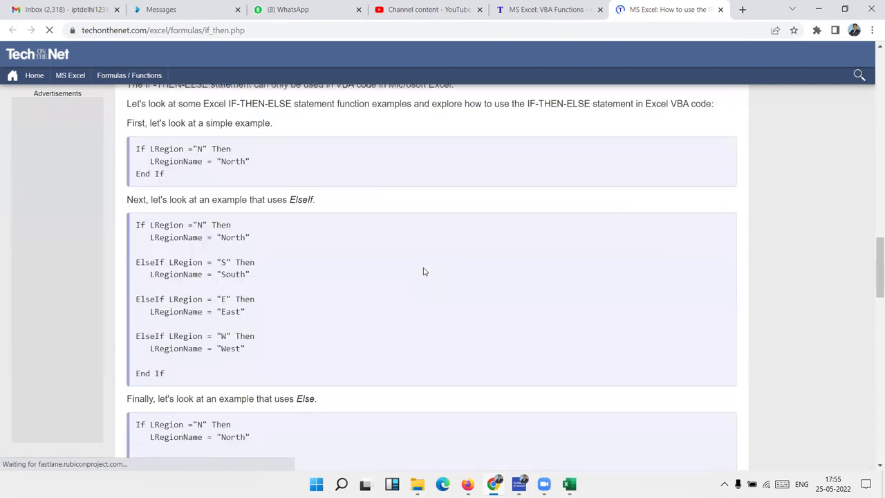
scroll(425, 271, "down", 5)
scroll(423, 270, "down", 6)
scroll(424, 270, "down", 3)
scroll(424, 269, "up", 7)
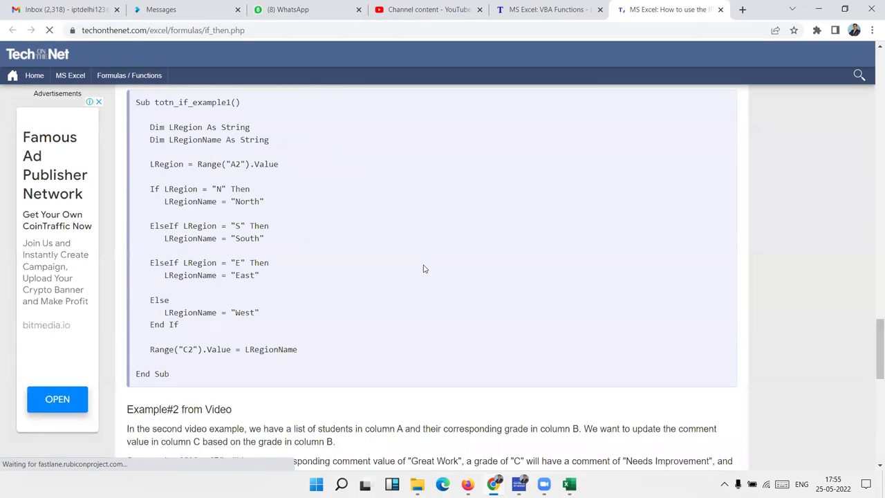
scroll(425, 267, "up", 6)
scroll(426, 267, "up", 5)
key("ctrl+shift+Tab")
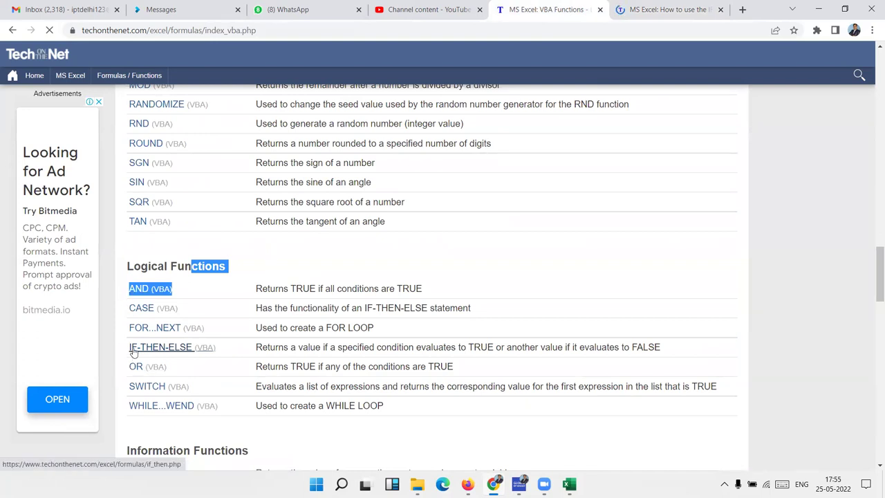
- Select the Logical Functions list and copy the functions page's web address
left_click(224, 423)
left_click_drag(223, 423, 123, 289)
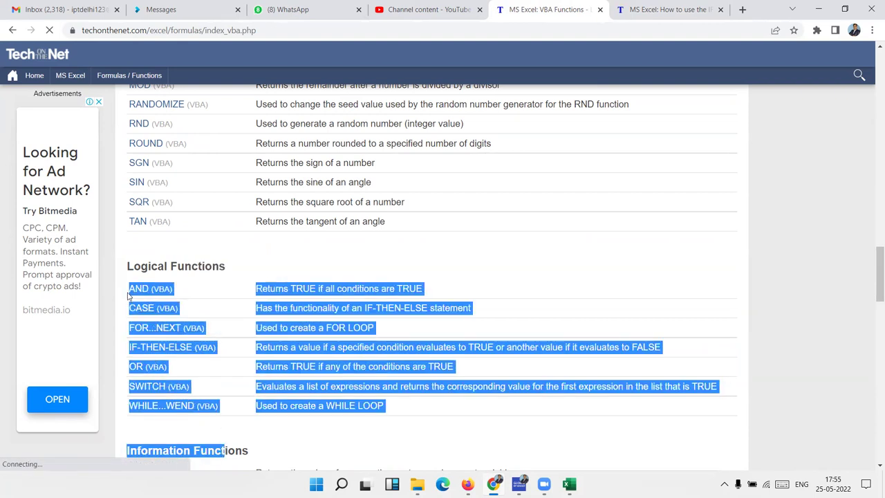
left_click(248, 30)
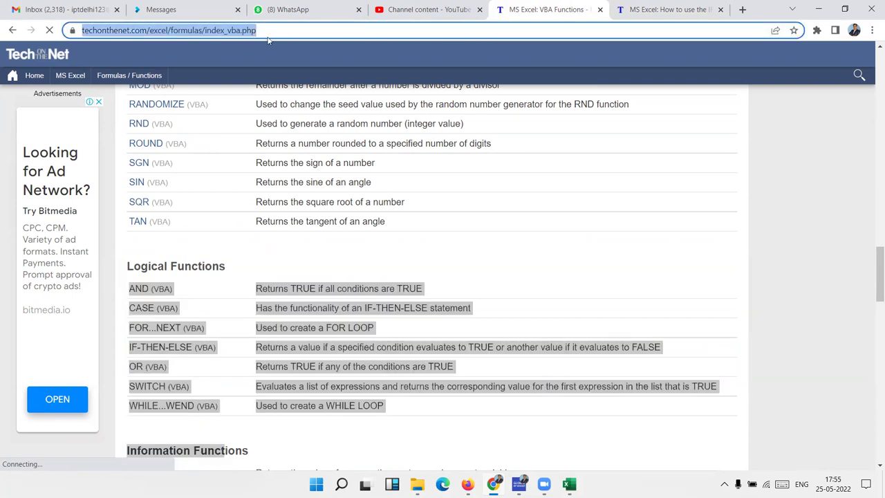
key("ctrl+c")
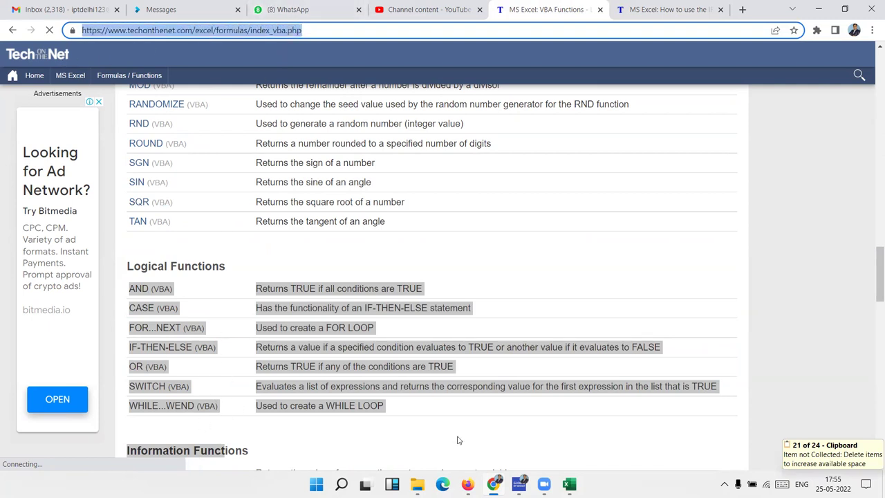
left_click(296, 10)
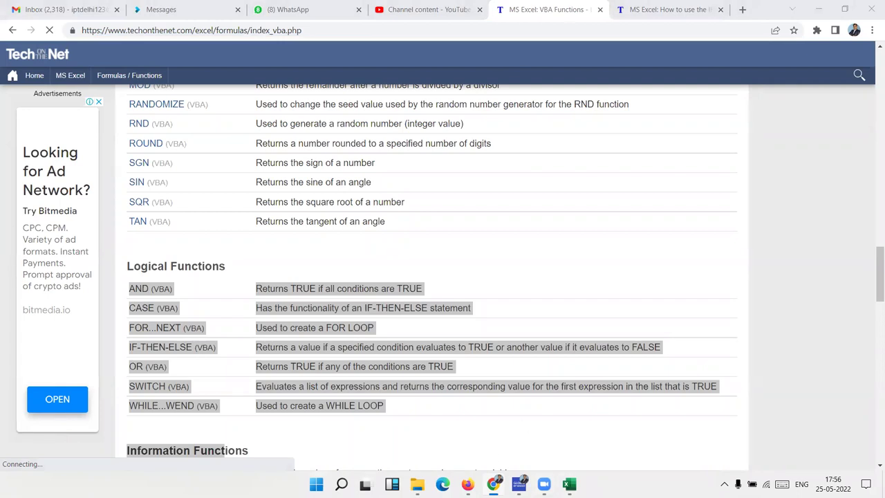
mouse_move(569, 484)
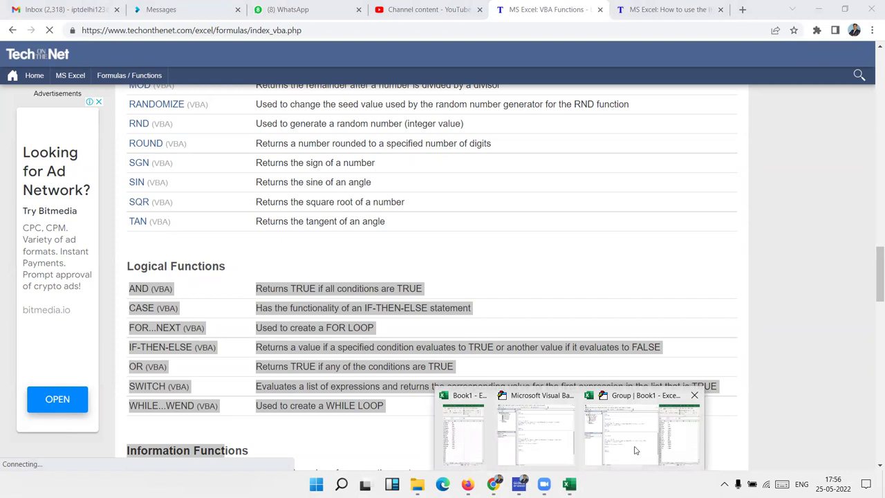
- Back in the VBA editor, select and copy all of the if_5 macro code
left_click(636, 450)
left_click(294, 322)
key("ctrl+a")
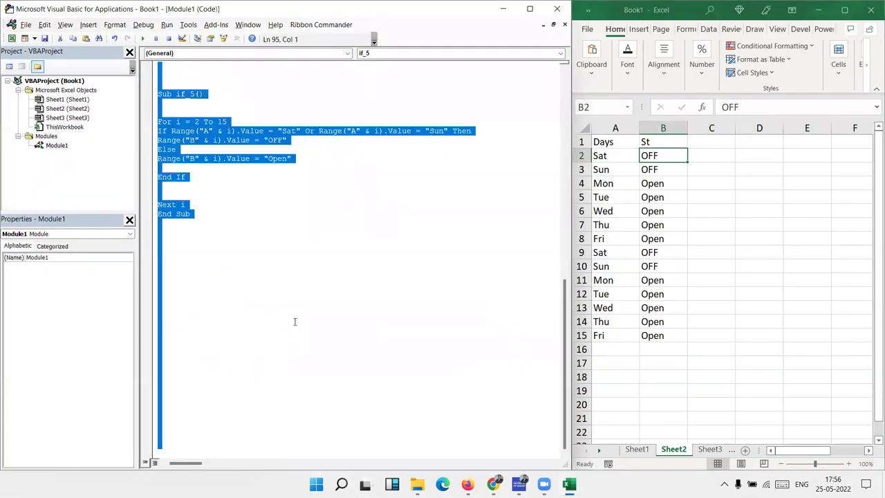
key("ctrl+c")
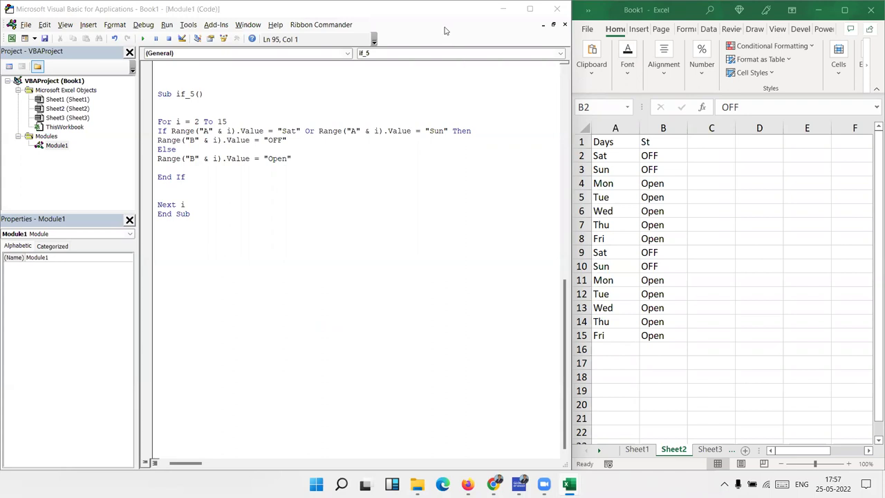
key("ctrl+a")
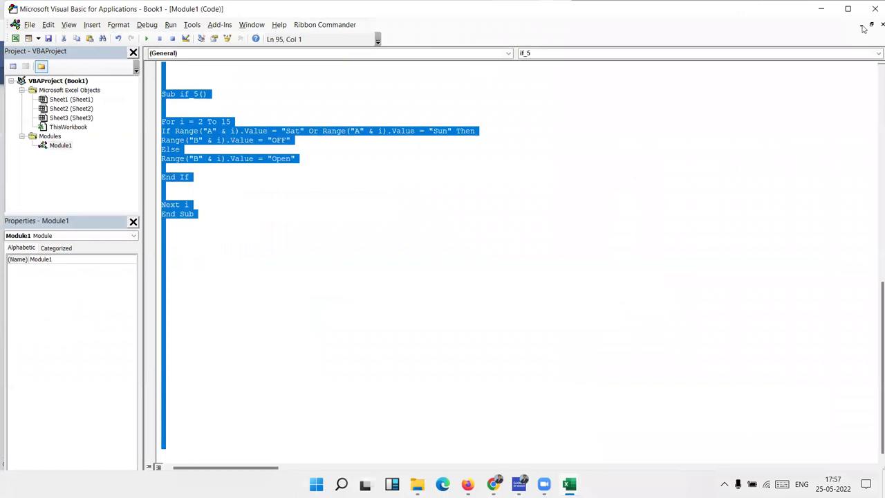
key("alt+F11")
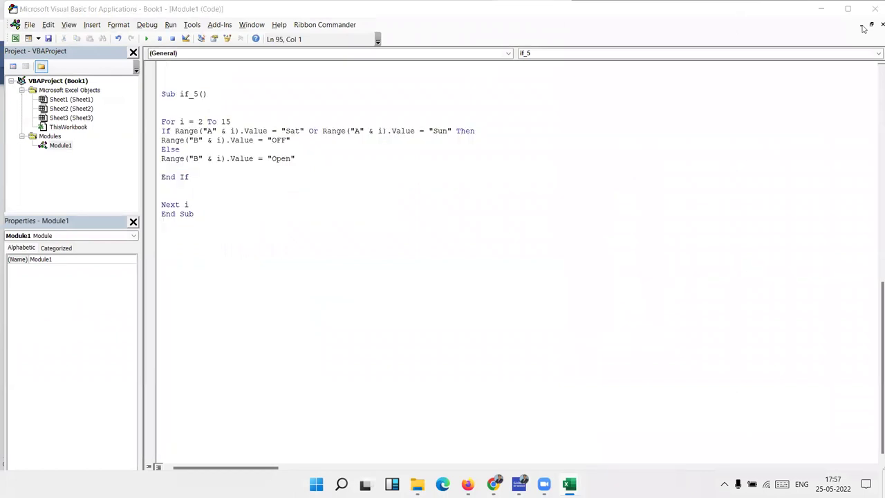